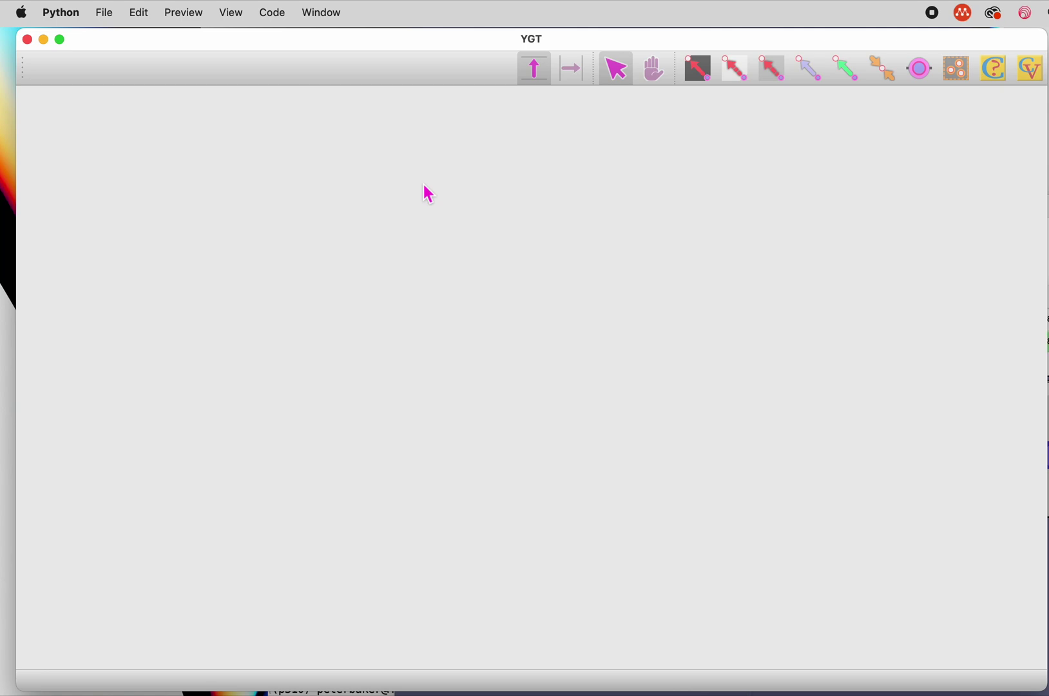
Open Elstob.ttf from the ygt folder and scroll the A glyph view to fit the outline.
click(105, 14)
click(118, 41)
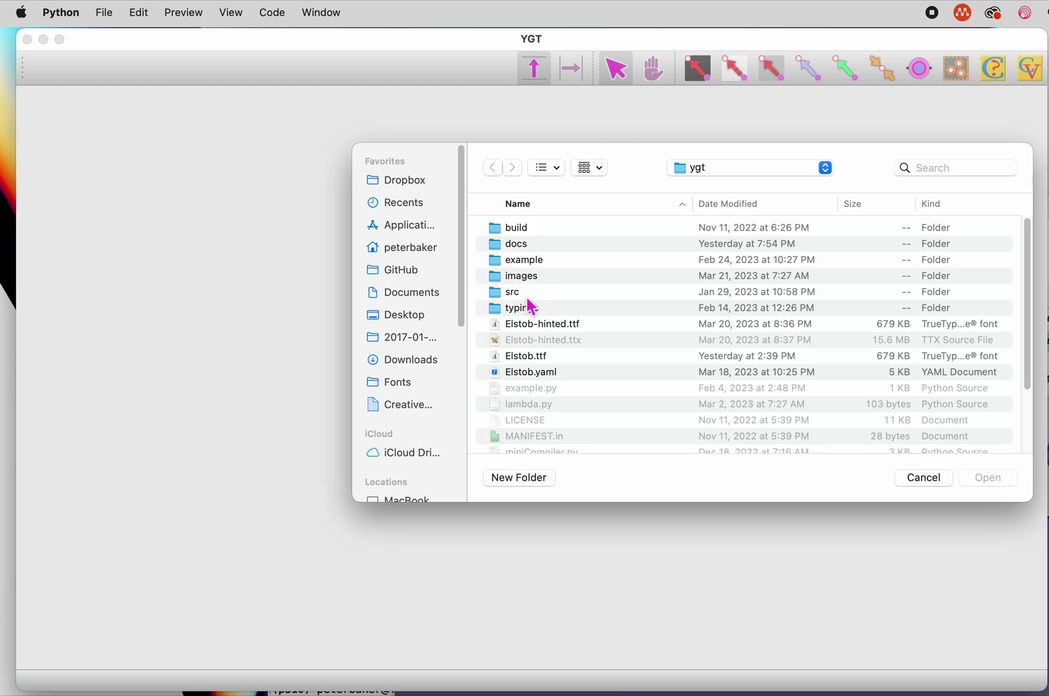
double_click(536, 356)
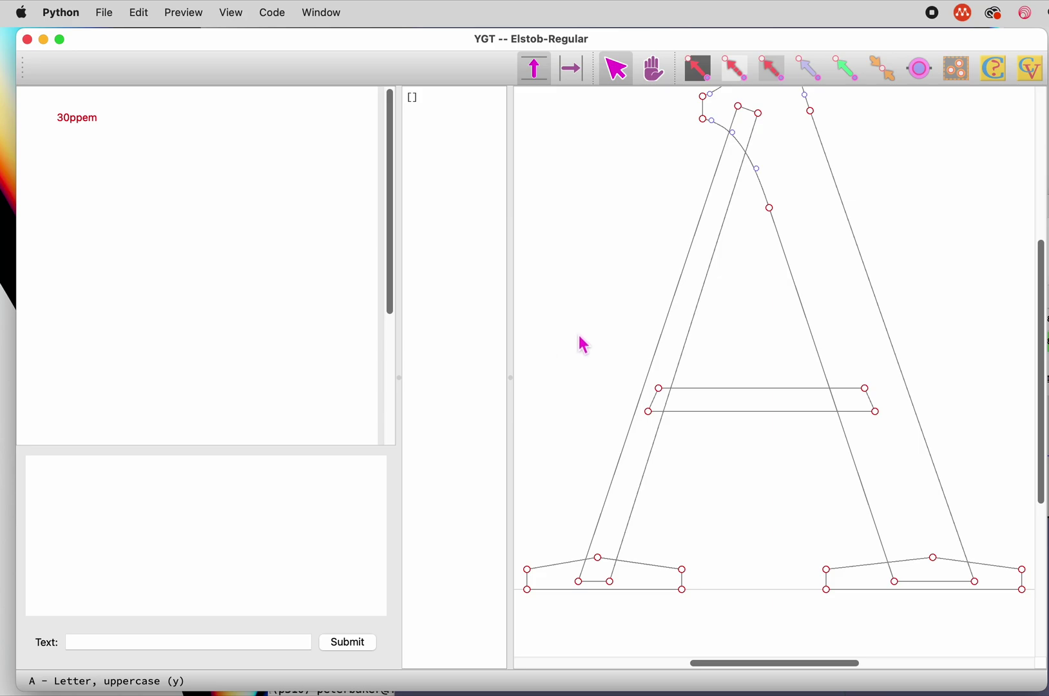
scroll(585, 343, up, 2)
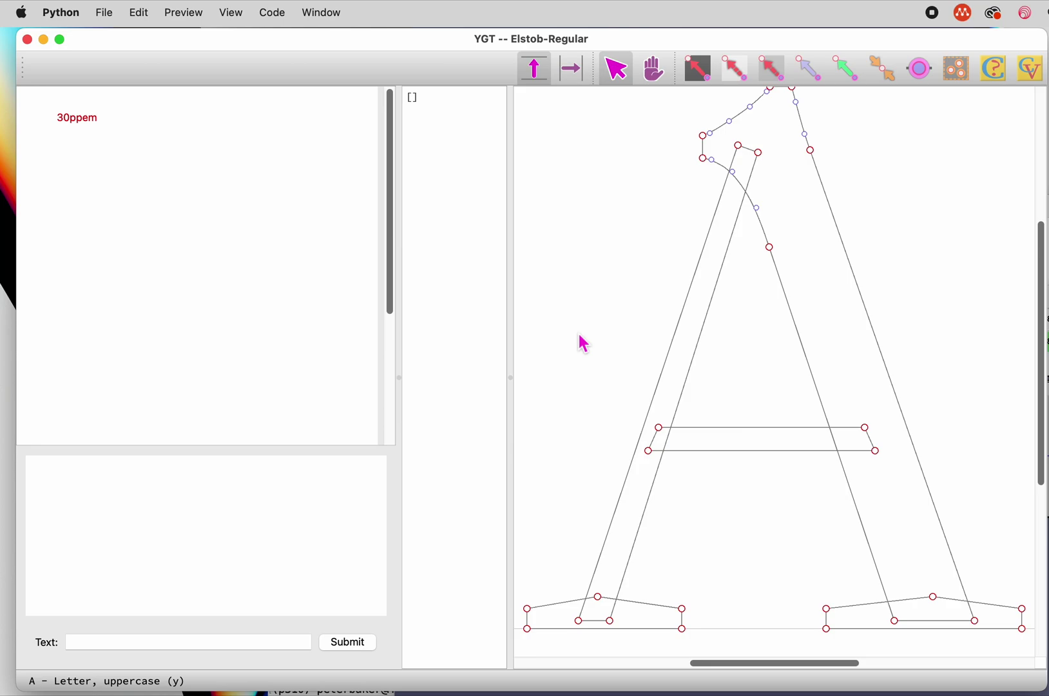
scroll(585, 344, down, 2)
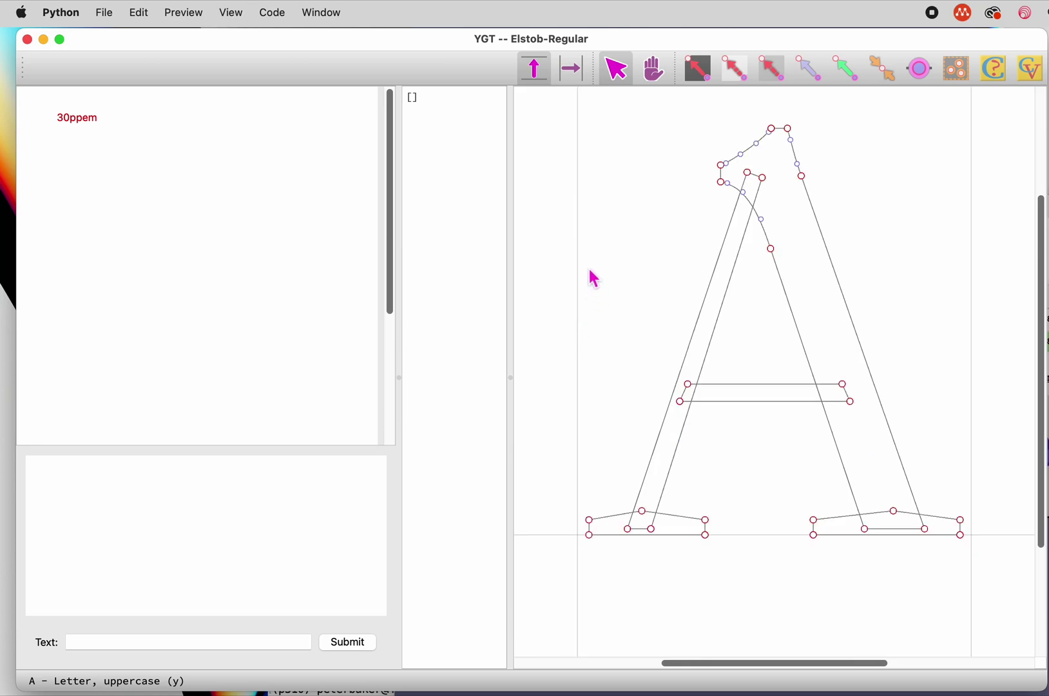
Open Edit cvt, check the Masters list, then show xheight's variants (opsz-min 456, opsz-max 414).
click(329, 22)
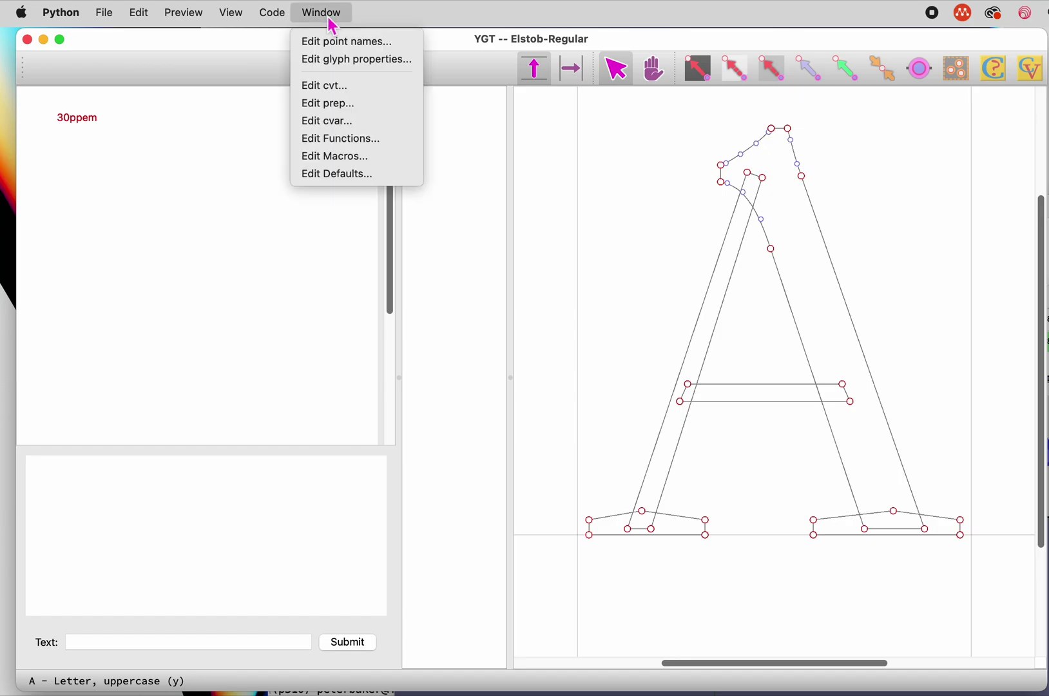
click(341, 86)
click(798, 266)
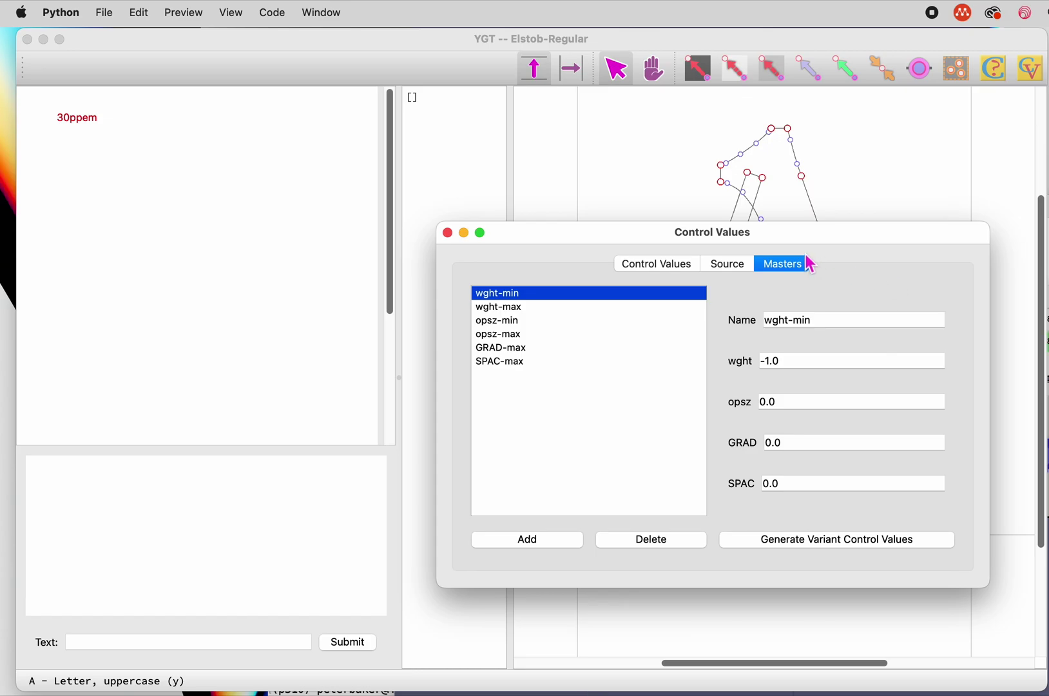
click(656, 267)
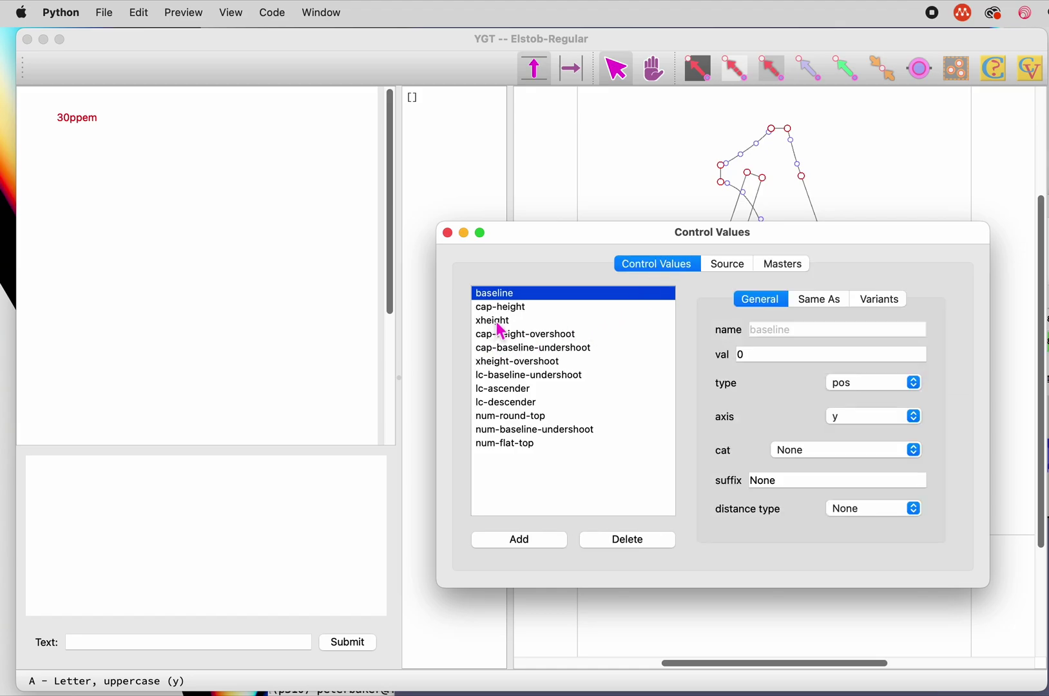
click(500, 324)
click(867, 304)
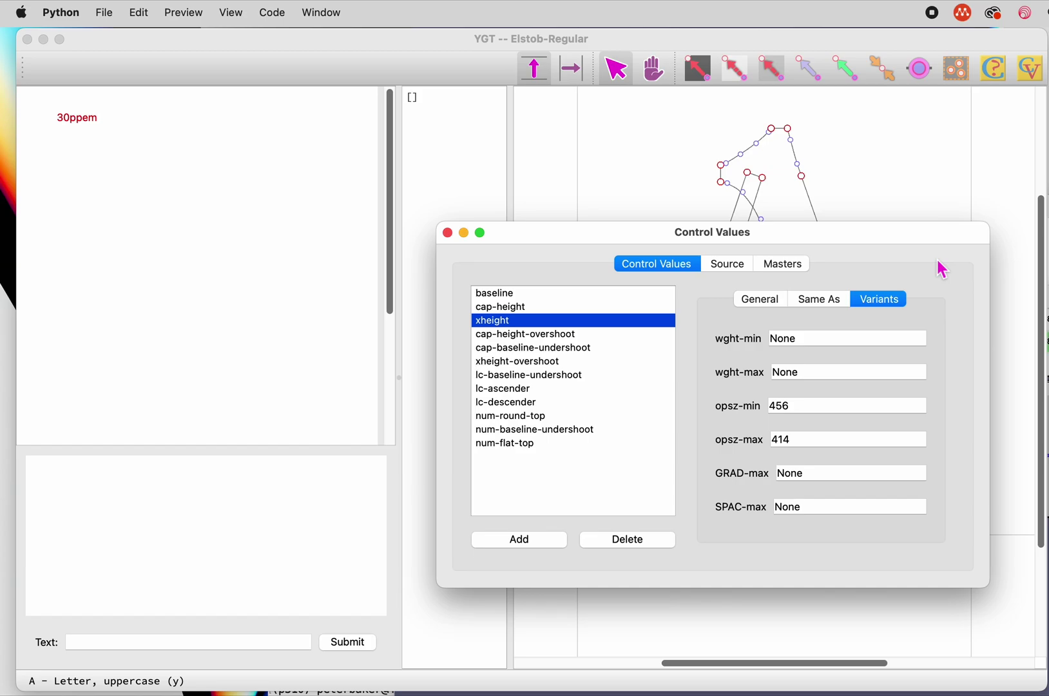
Bring the glyph window forward and pick the 25 ppem A in the preview strip.
click(914, 181)
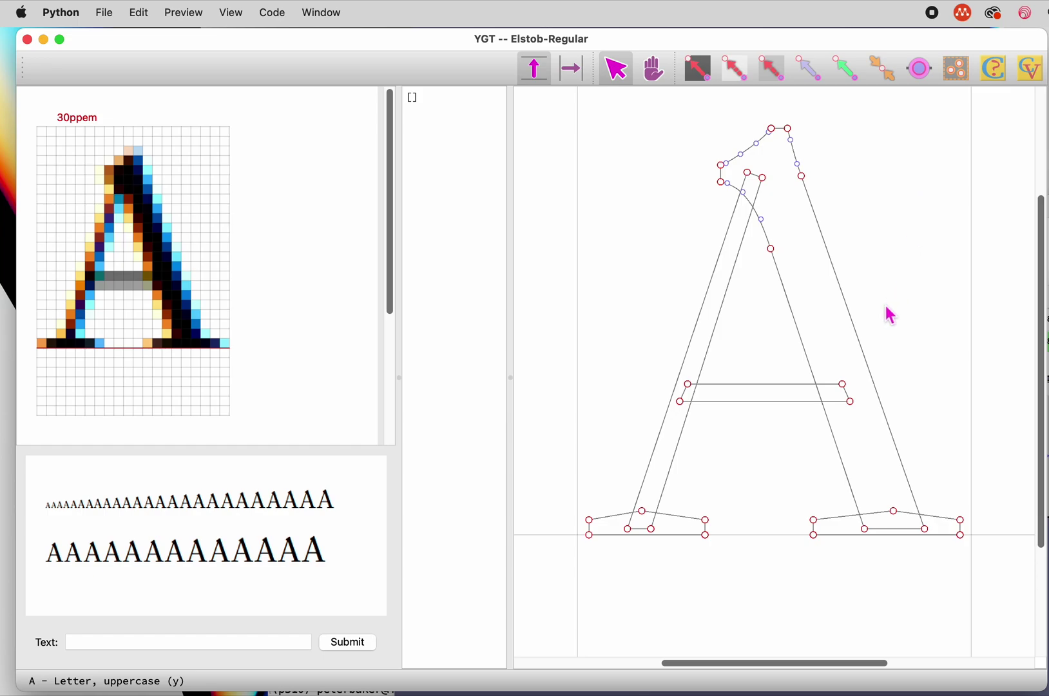
click(248, 565)
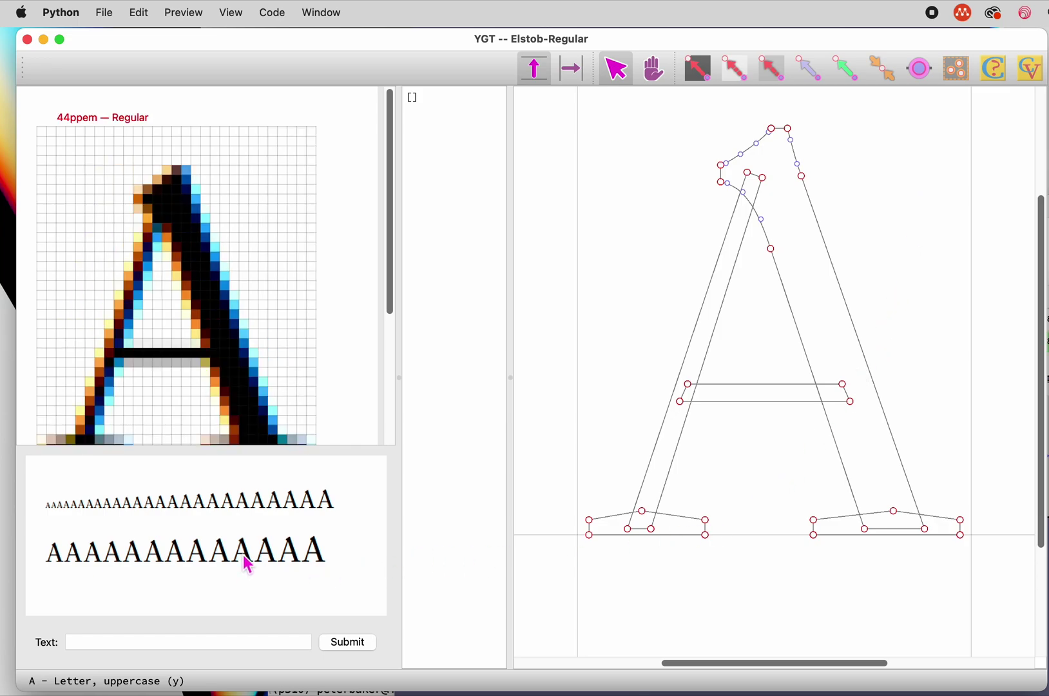
click(160, 509)
click(192, 512)
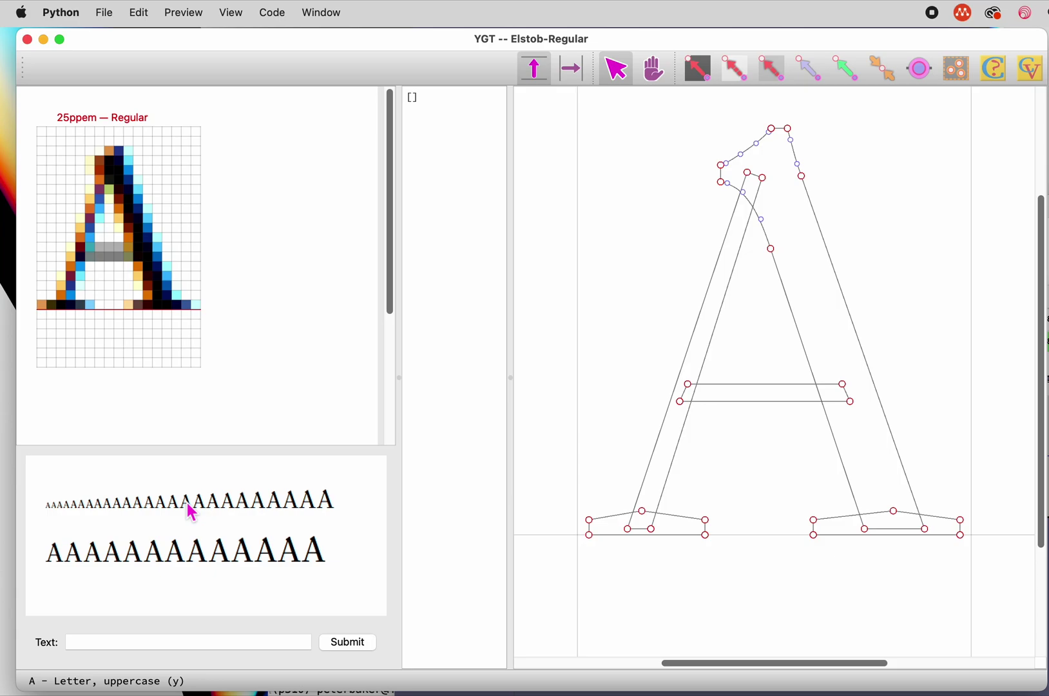
Preview the text 'The quick brown fox' and load its lowercase w for editing.
click(148, 644)
text(The q)
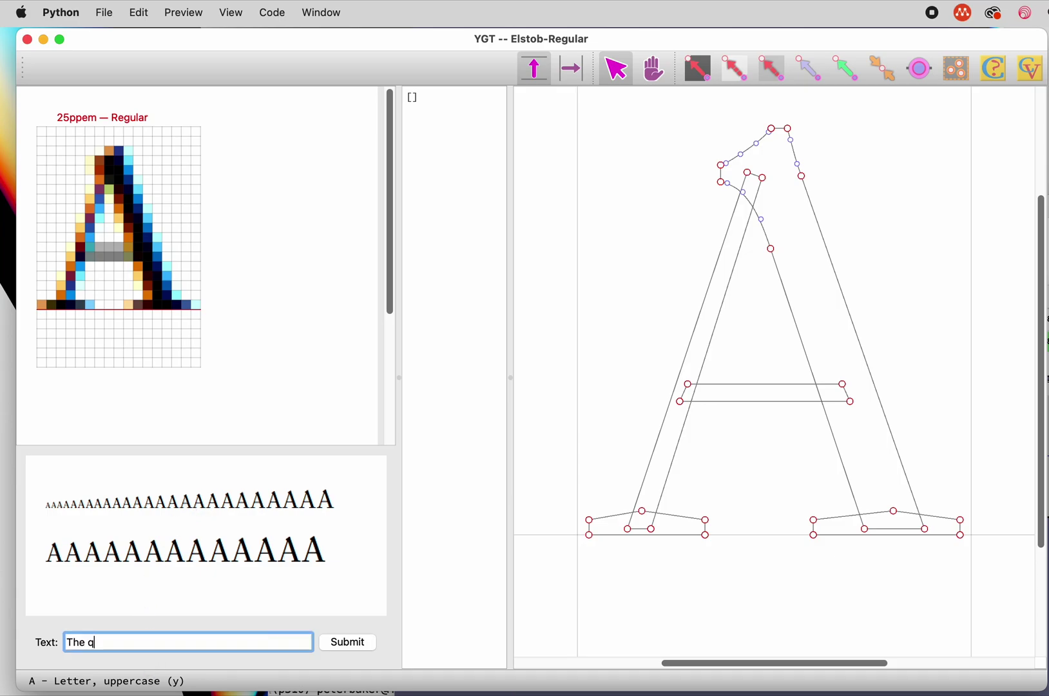
text(uick brown fox)
key(Return)
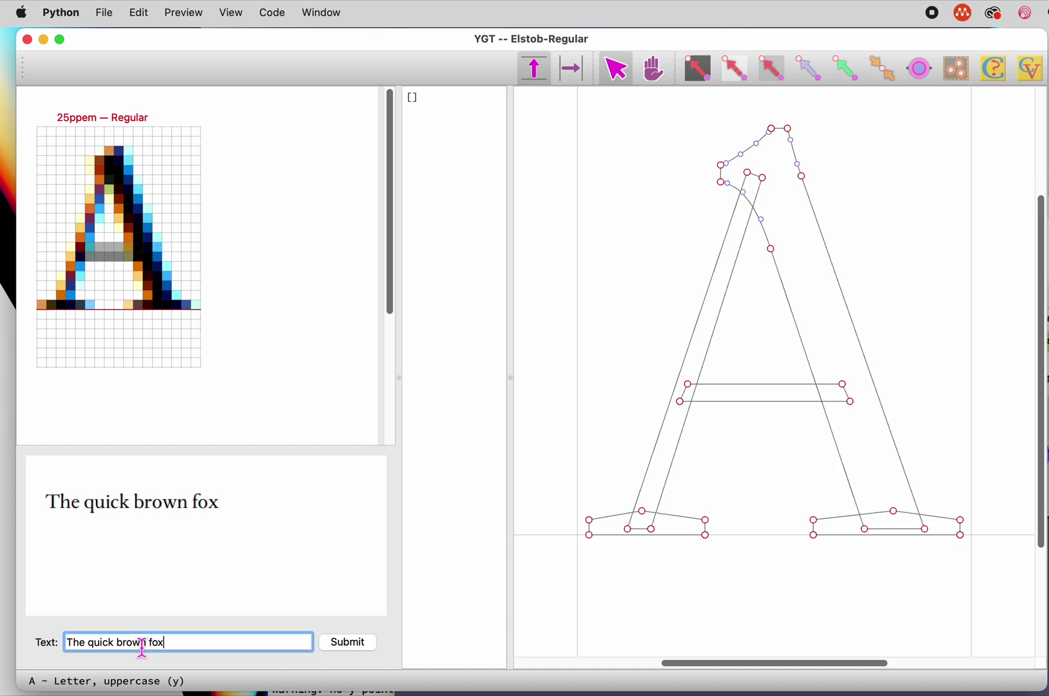
click(174, 508)
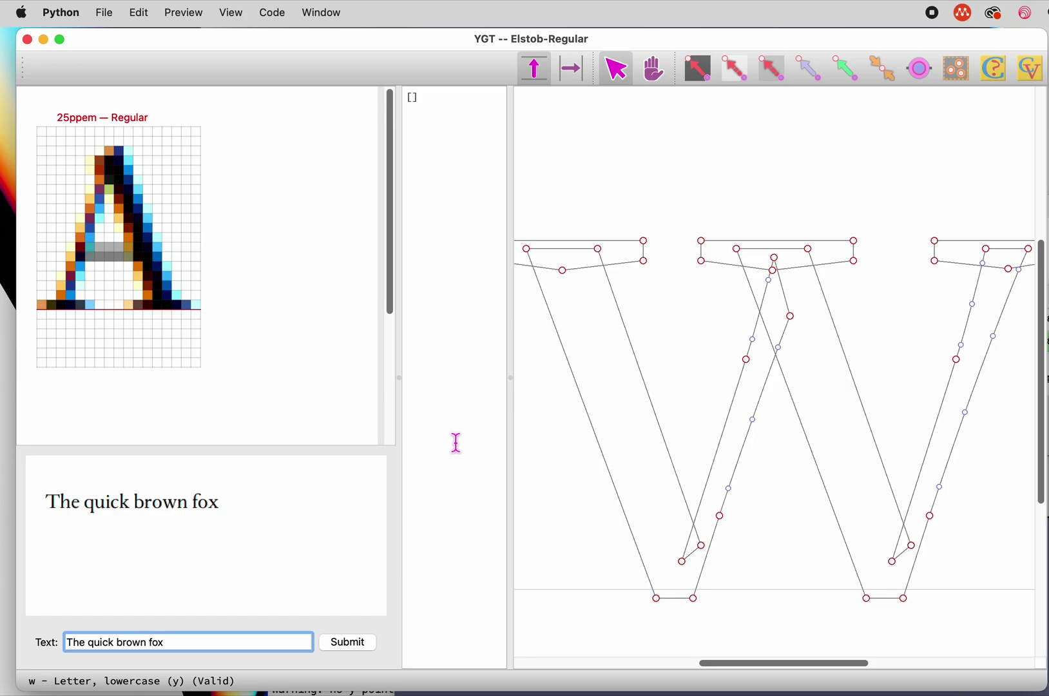
Reopen uppercase A from the Font Viewer grid, close the grid, and fit the outline with Cmd+0.
click(233, 14)
click(278, 199)
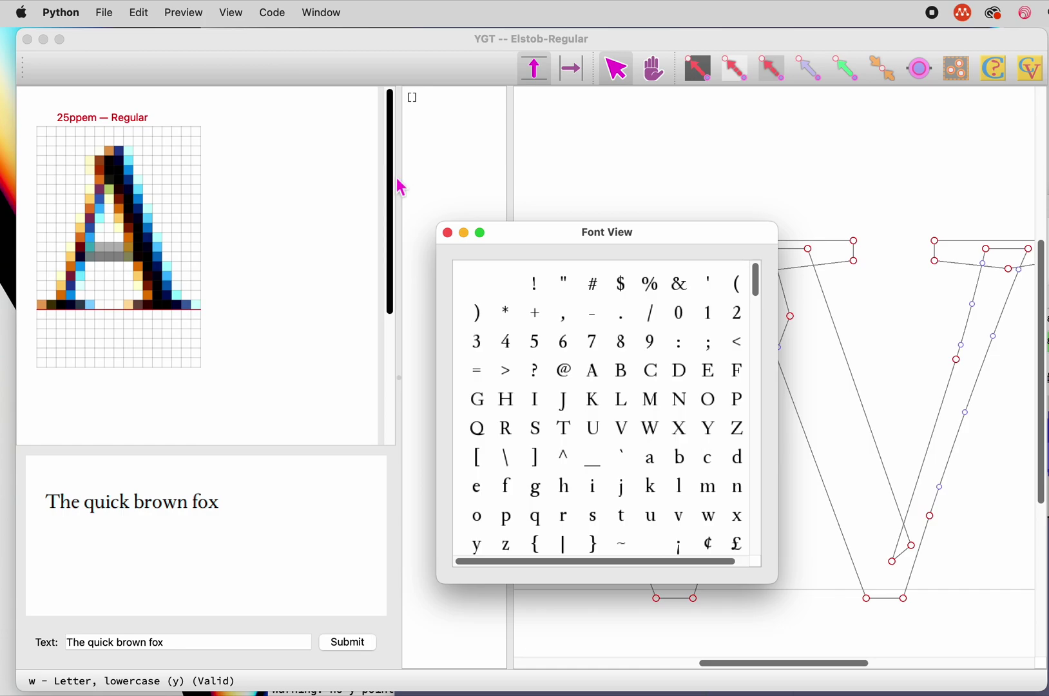
click(597, 374)
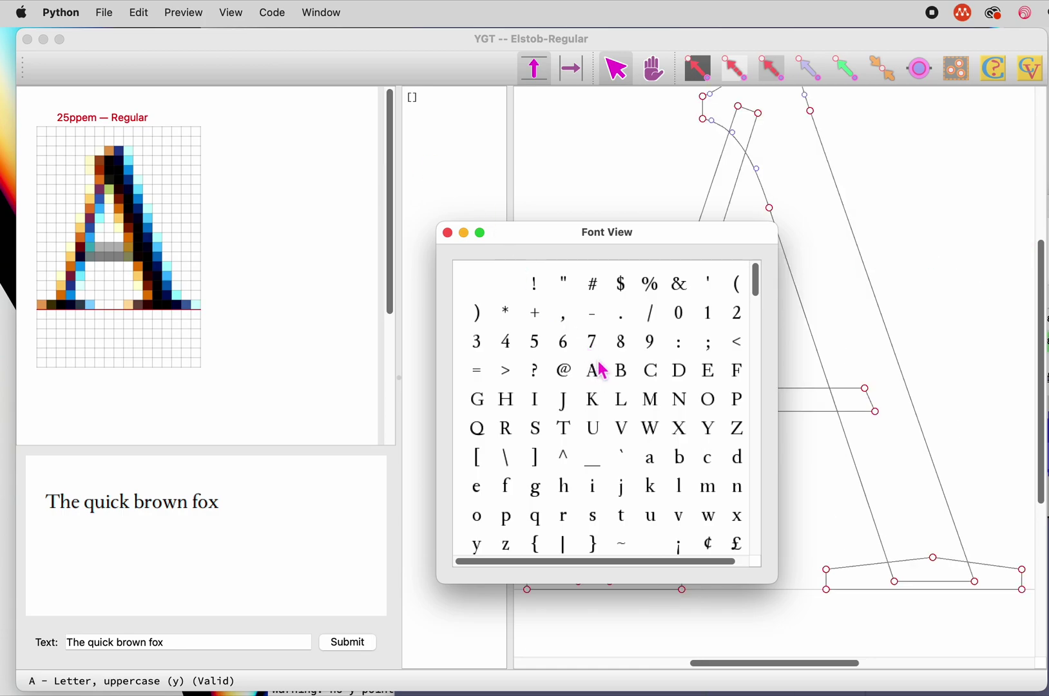
click(447, 232)
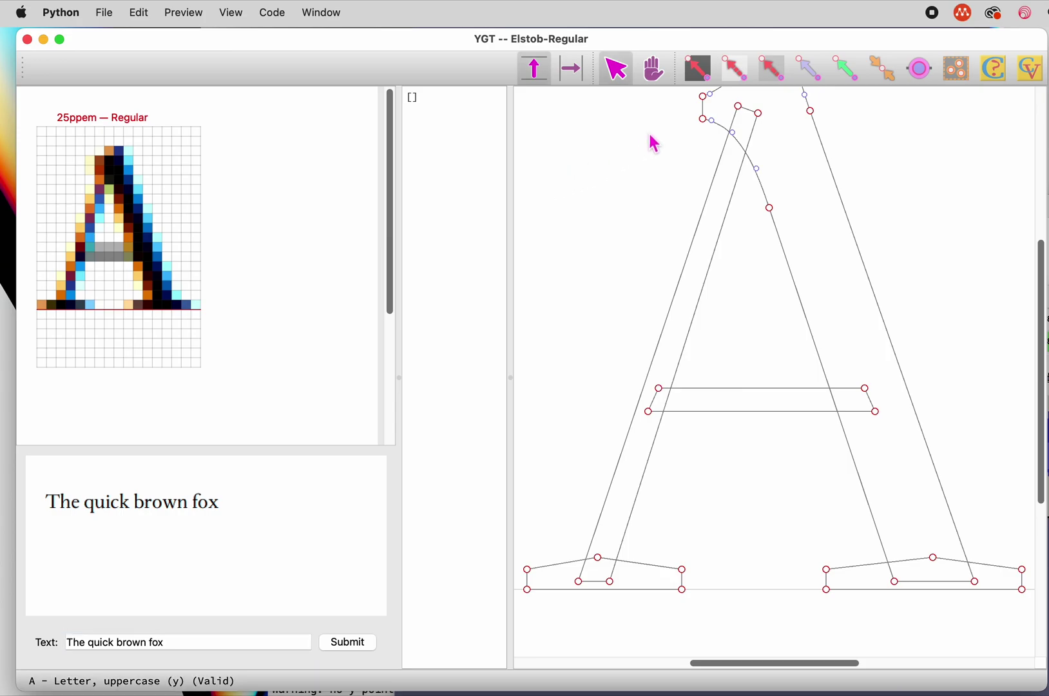
key(super+minus)
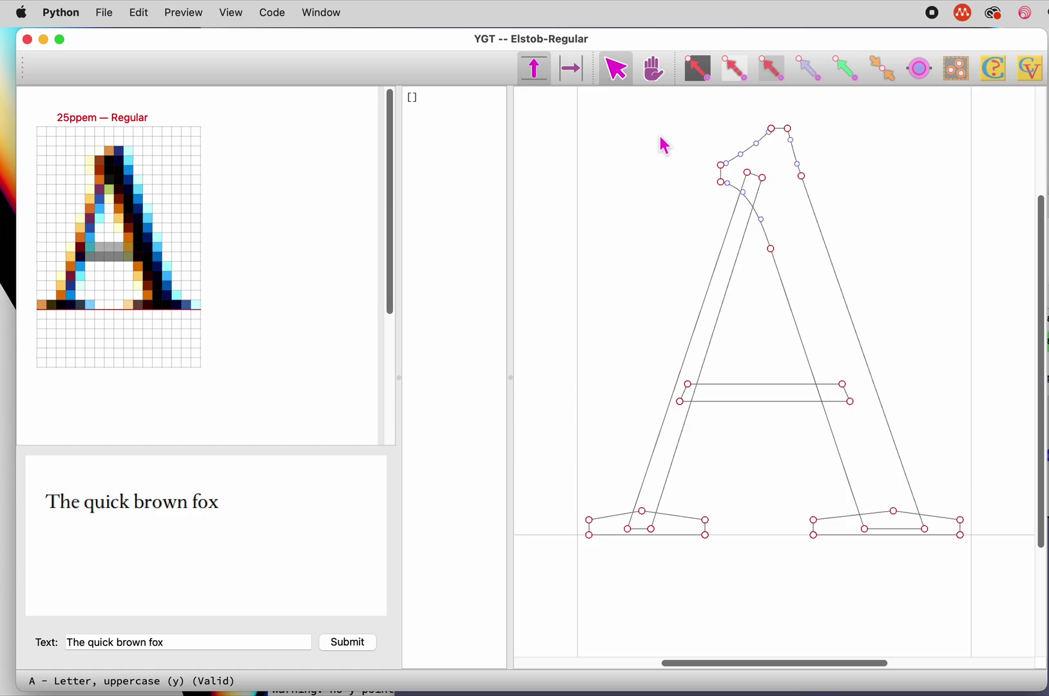
From the canvas context menu, hide off-curve points and turn on point numbers.
right_click(665, 146)
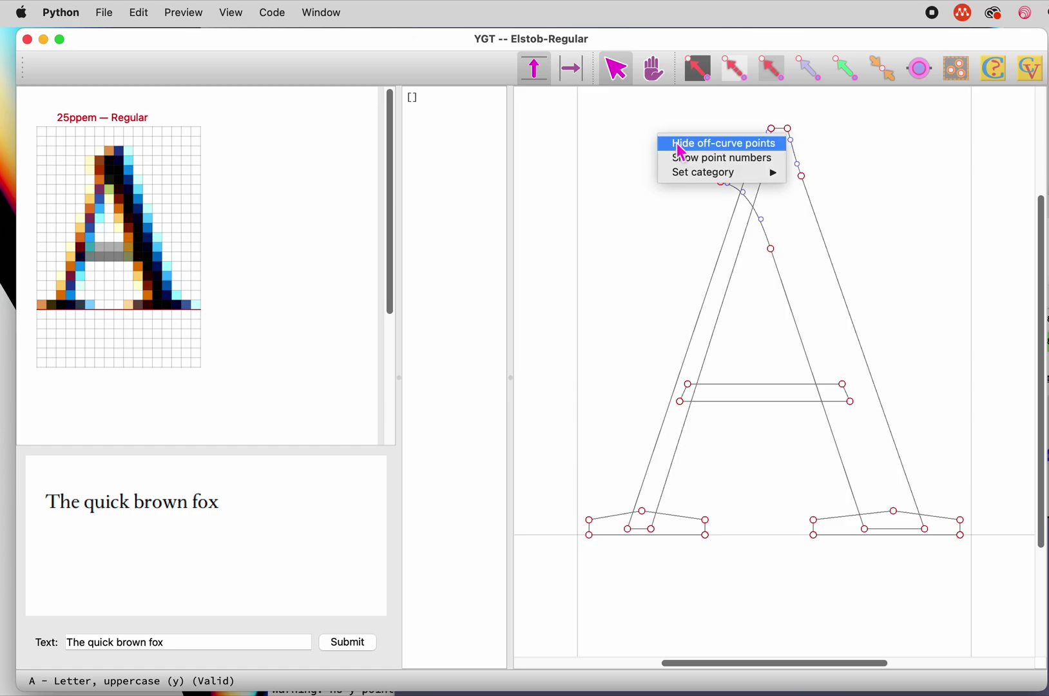
click(673, 148)
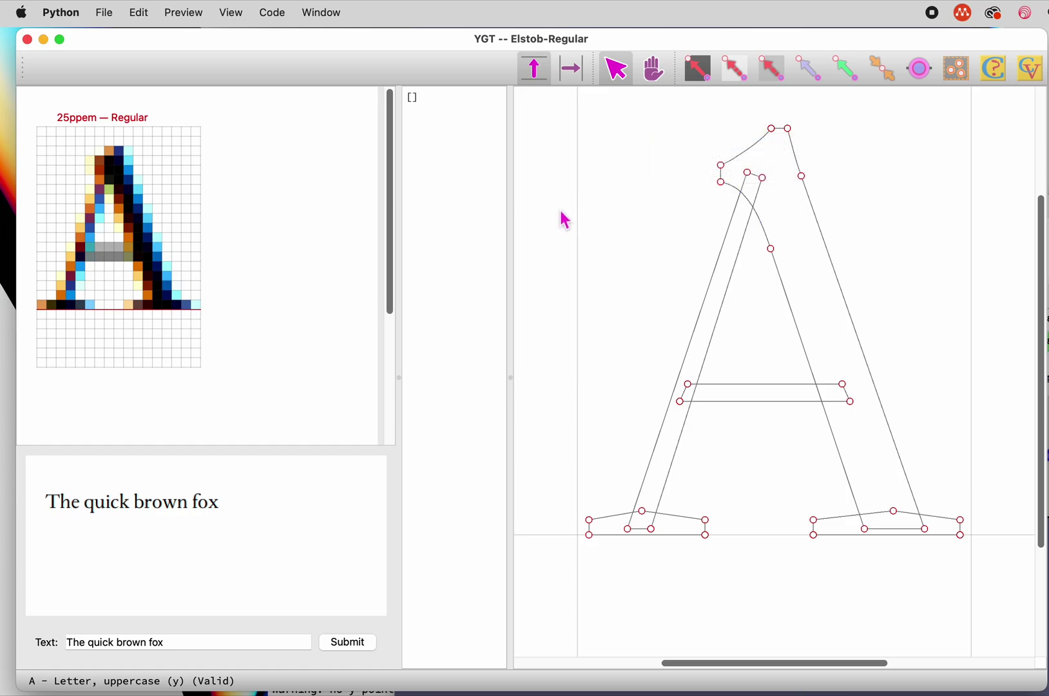
right_click(594, 179)
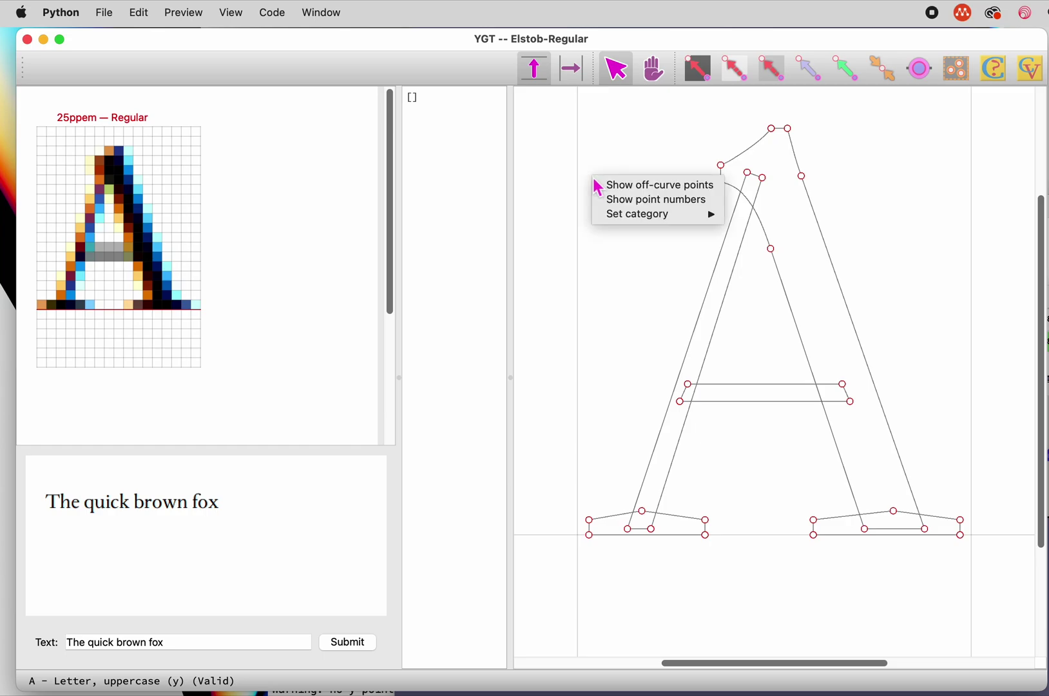
click(632, 206)
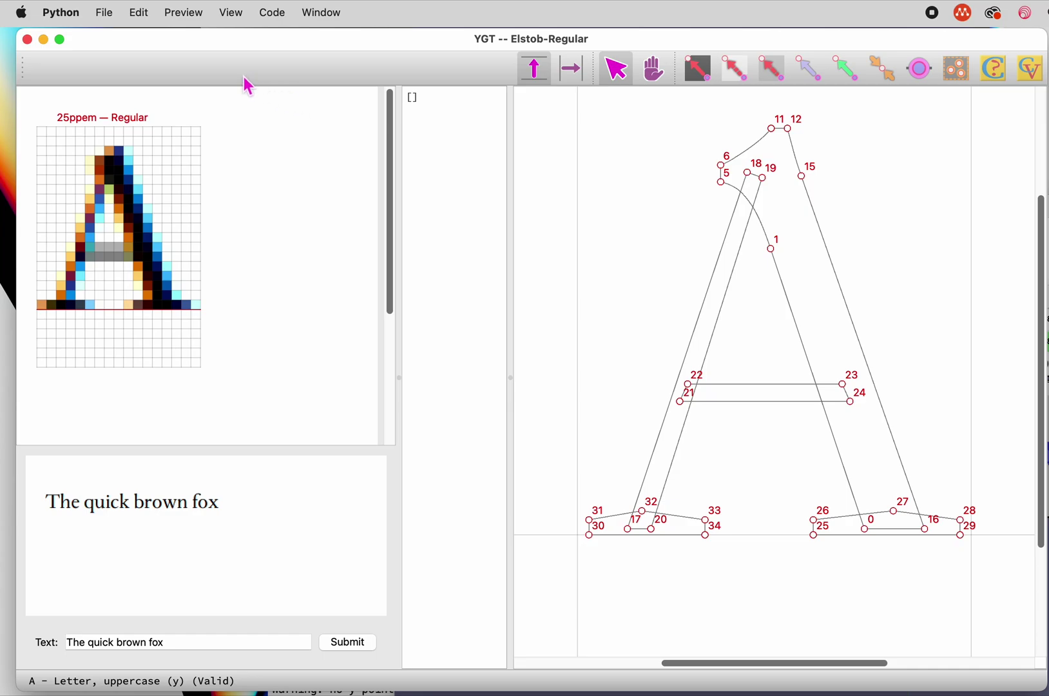
Switch the point labels to x,y coordinates with View > Point coordinates.
click(230, 16)
click(286, 132)
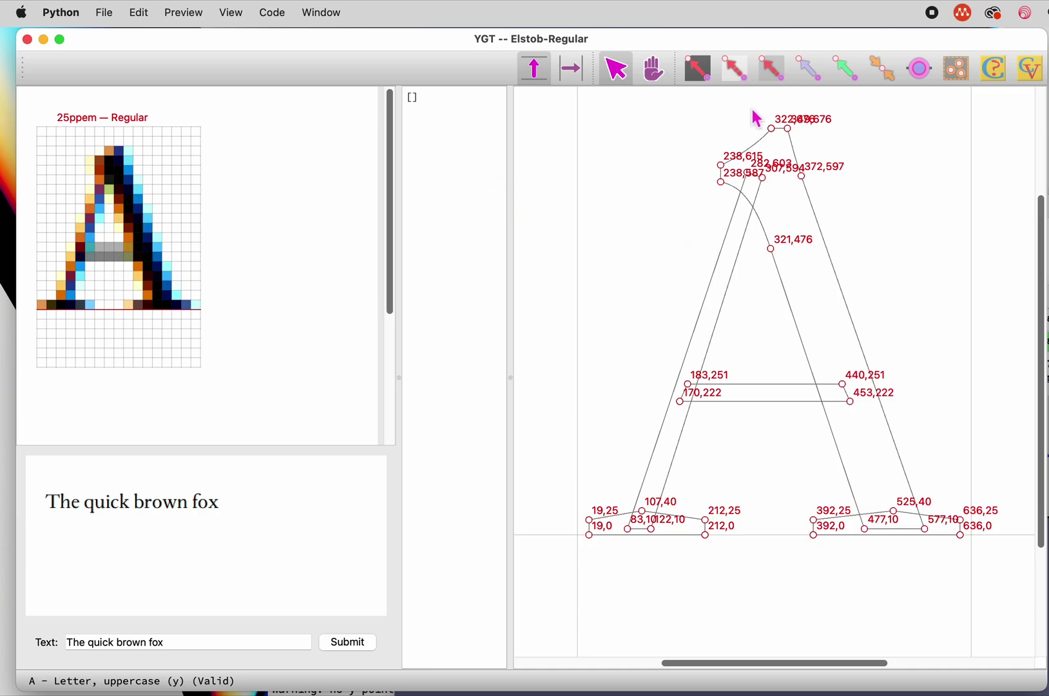
Name the A's apex point 'top'.
drag(751, 108, 784, 152)
right_click(648, 166)
click(680, 224)
text(top)
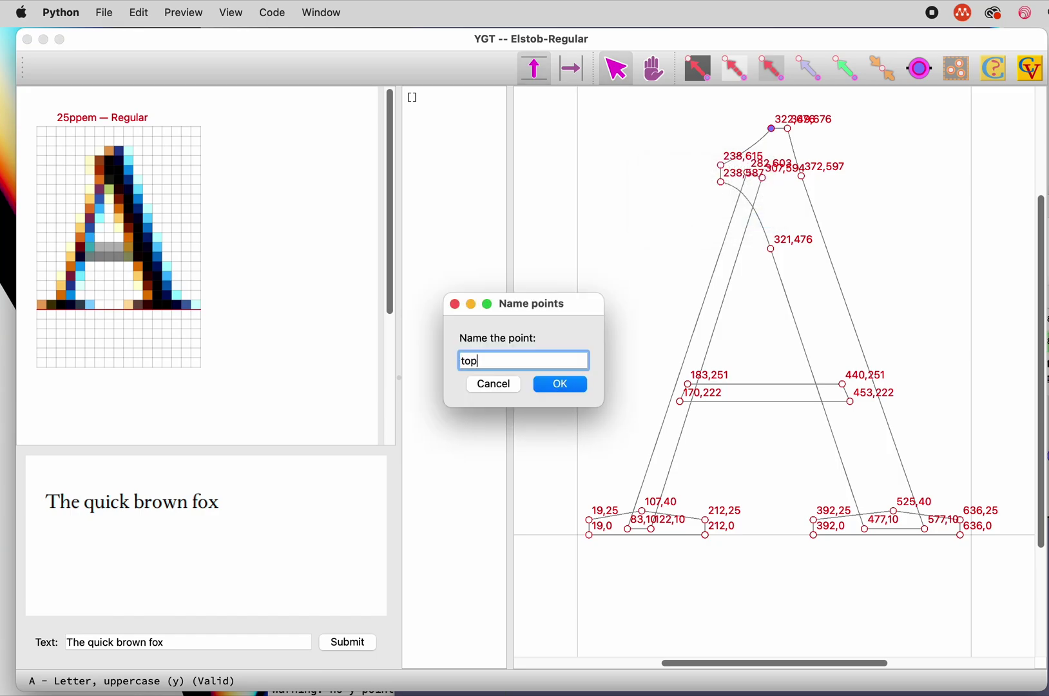
key(Return)
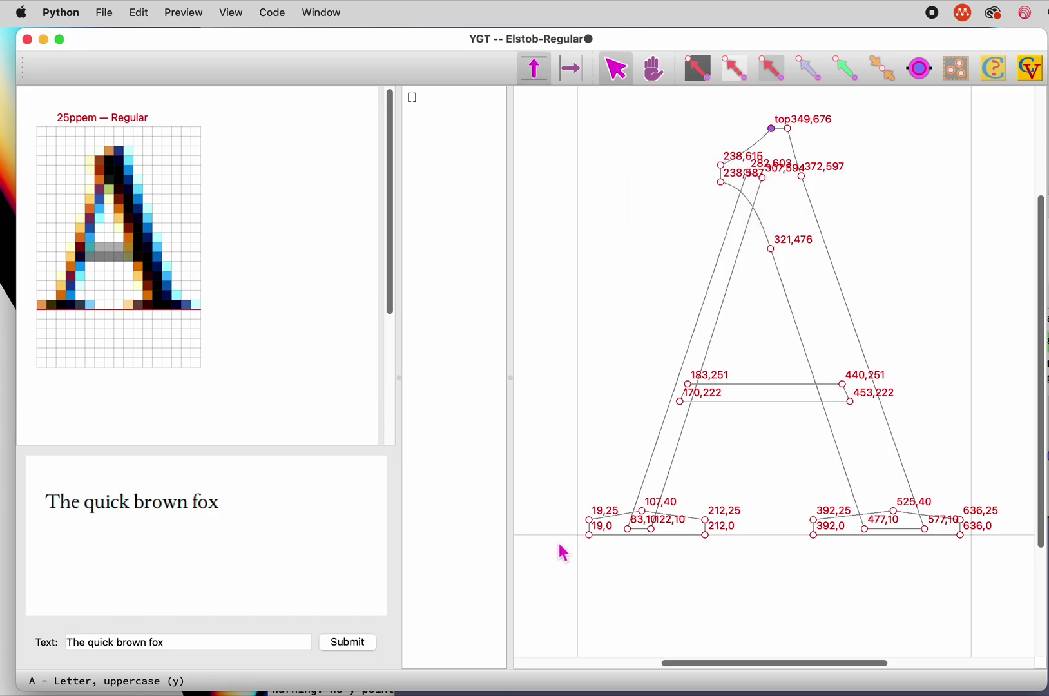
Name the bottom-left baseline point 19,0 'bottom'.
drag(559, 548, 609, 526)
right_click(596, 430)
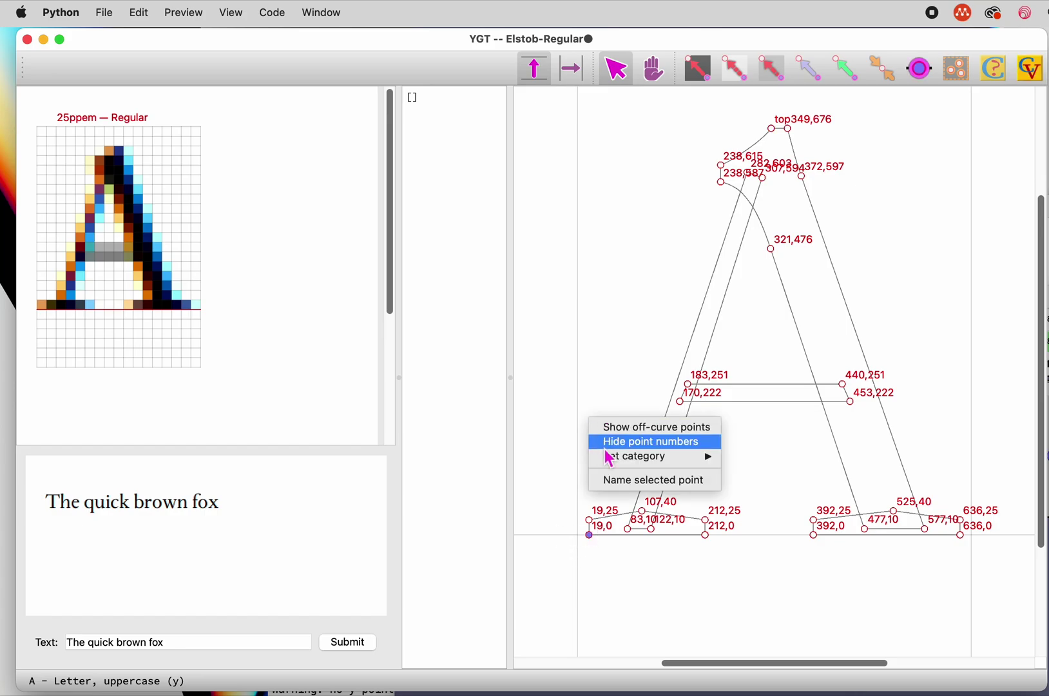
click(619, 480)
text(bottom)
key(Return)
Name the crossbar's lower-left point 170,222 'bar', then deselect it.
drag(638, 431, 689, 402)
right_click(644, 343)
click(672, 405)
text(bar)
key(Return)
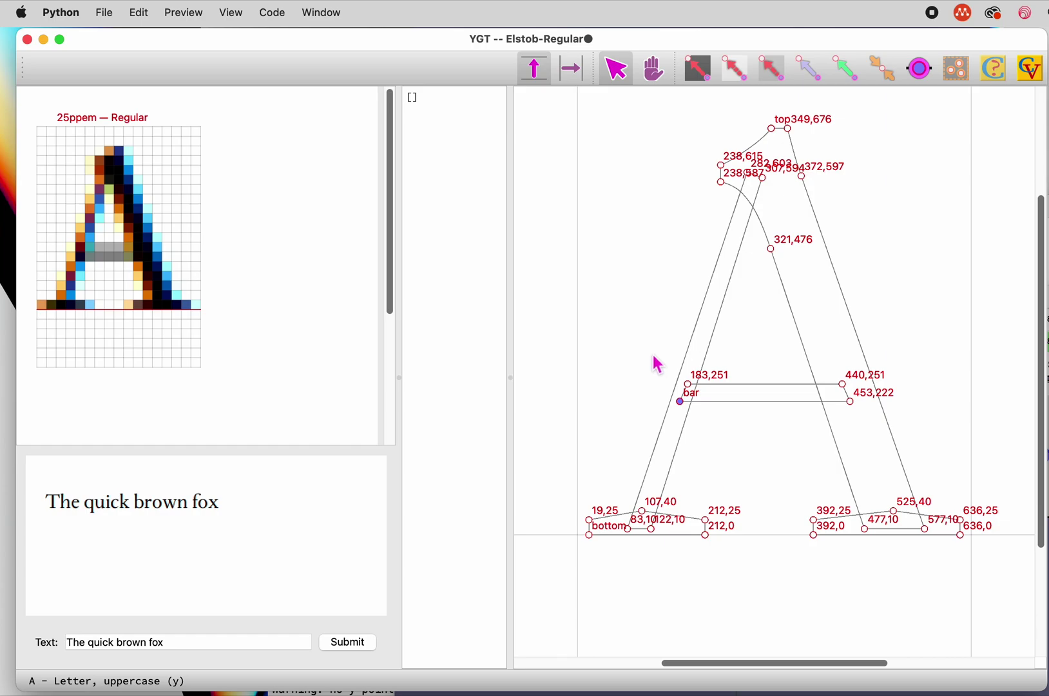
click(658, 363)
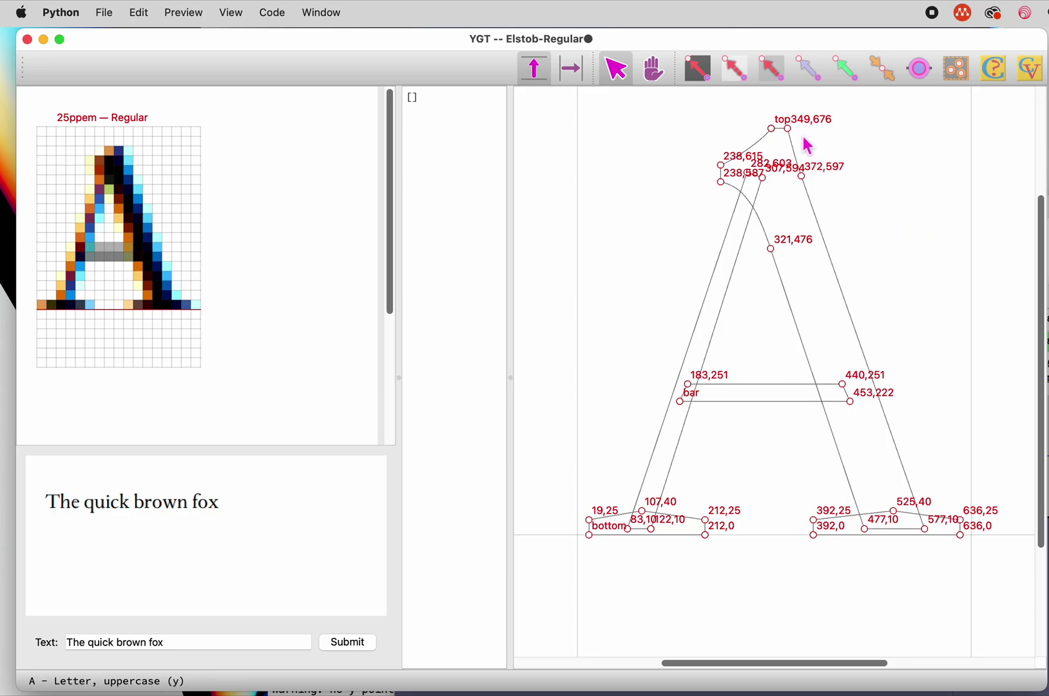
click(771, 130)
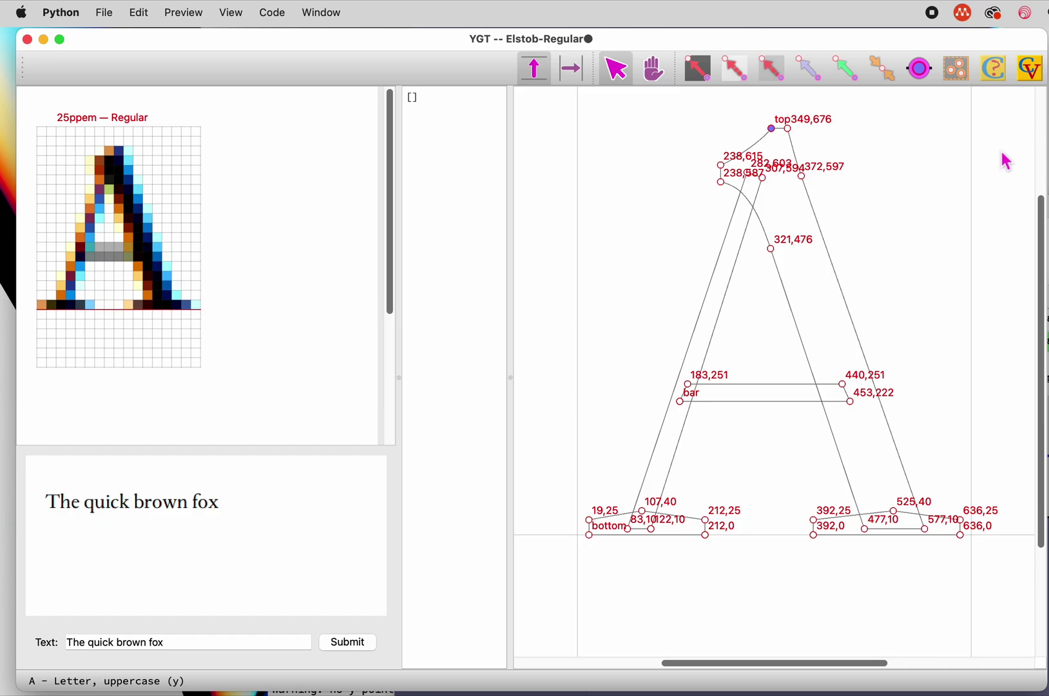
Anchor-hint the top point and bring up its Set control value submenu.
click(917, 68)
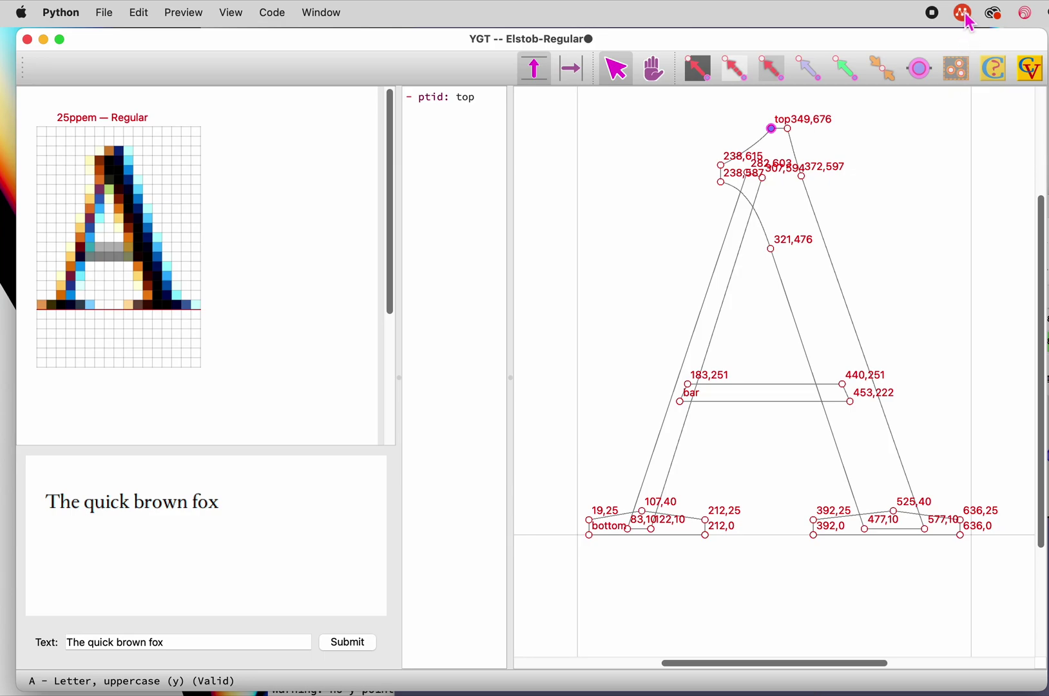
right_click(773, 129)
mouse_move(802, 208)
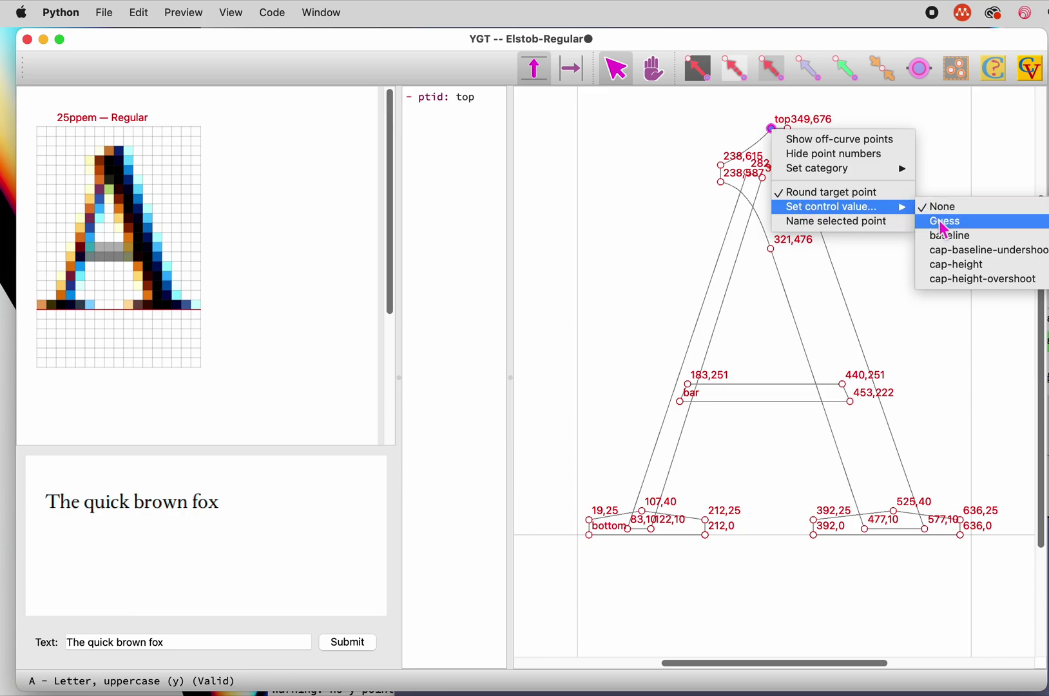
Assign cap-height-overshoot to the top anchor, widen the hint code panel, then undo the assignment.
click(959, 289)
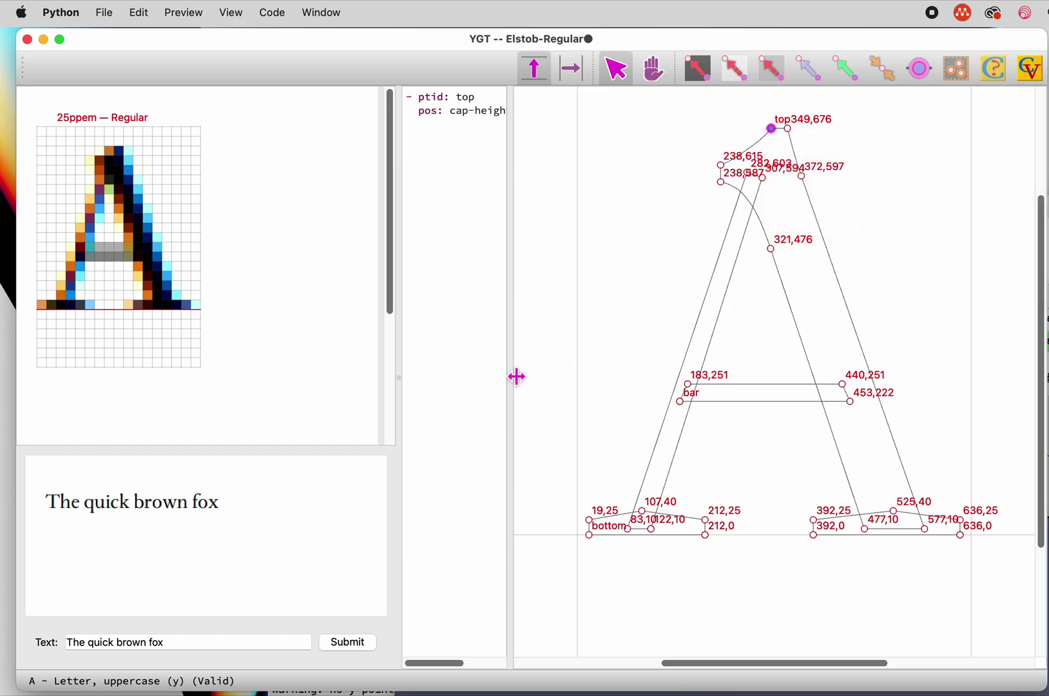
drag(519, 376, 591, 377)
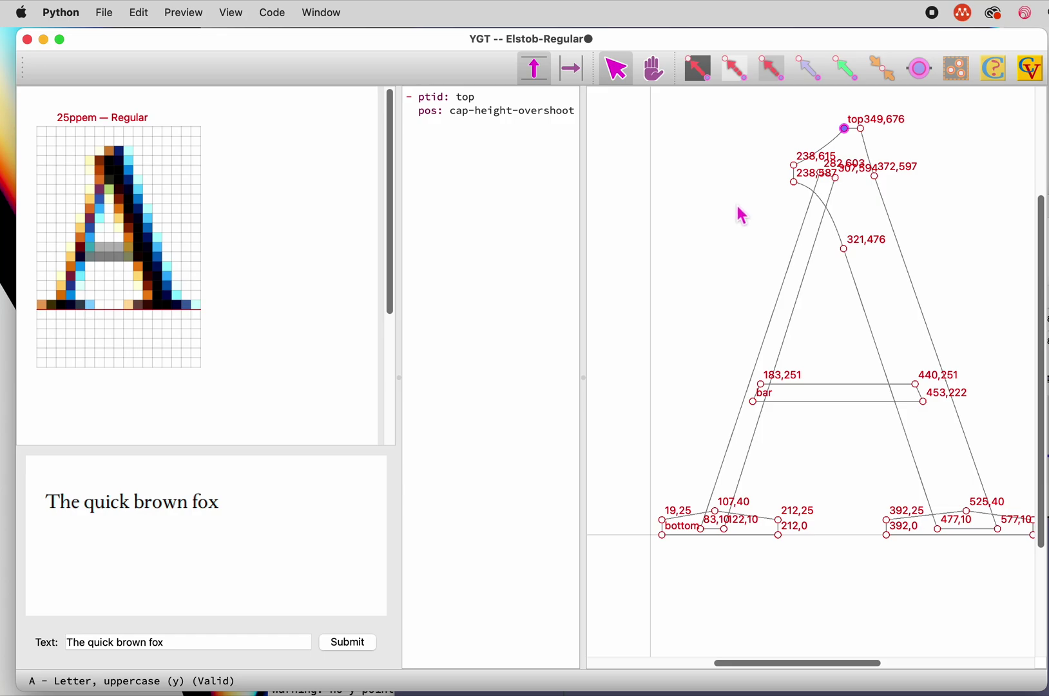
click(143, 20)
Undo the top point's control value and let YGT guess a new one.
click(134, 40)
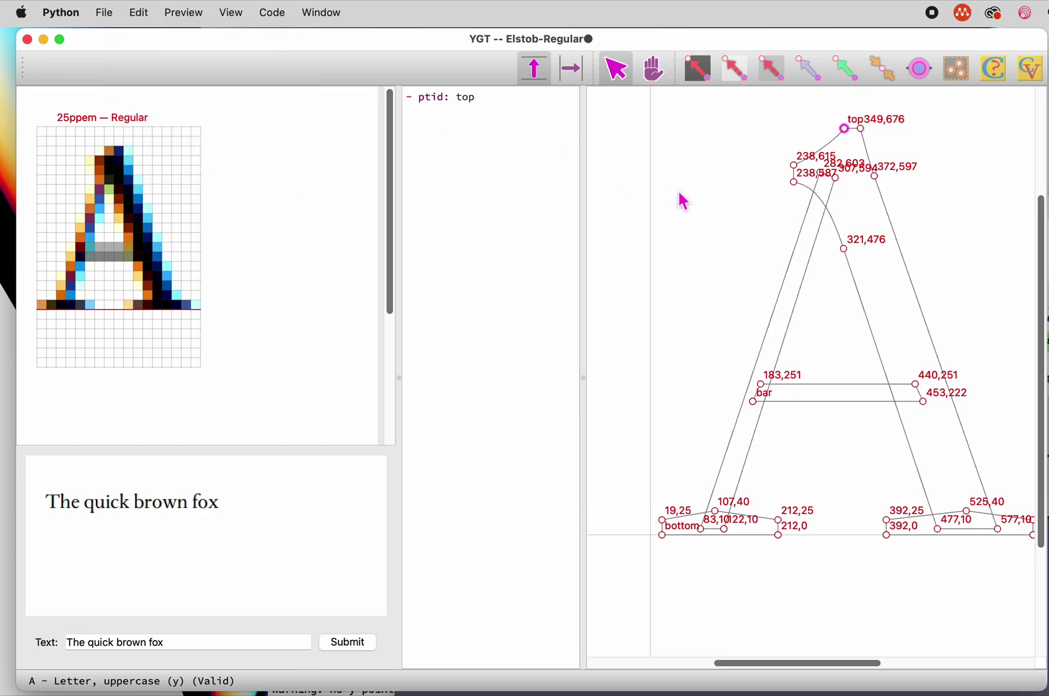
click(846, 130)
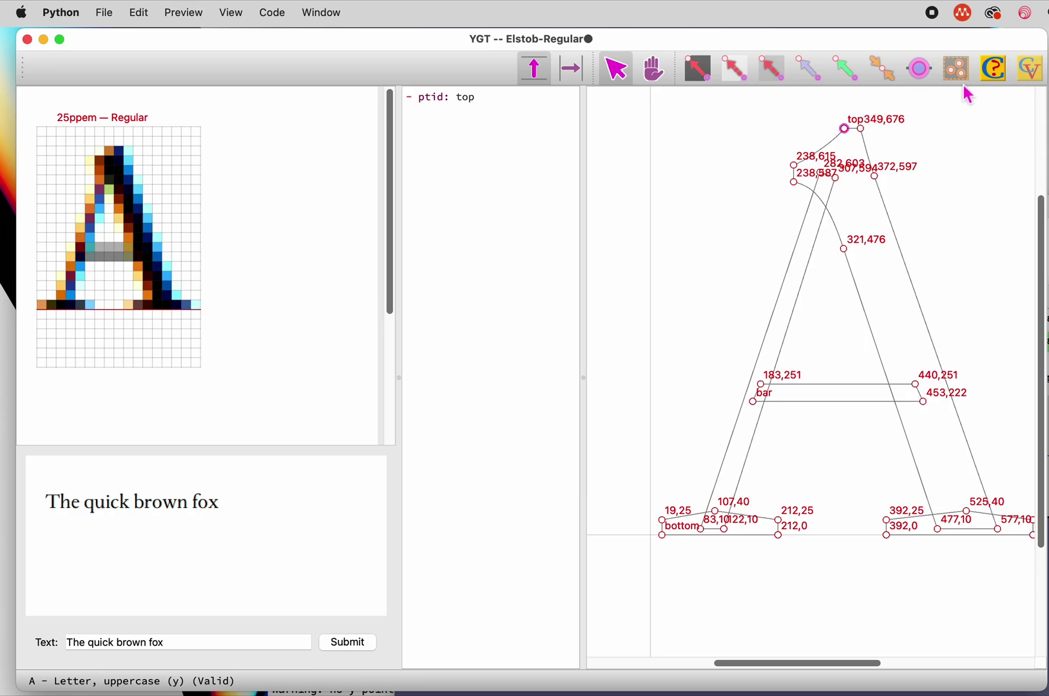
click(995, 79)
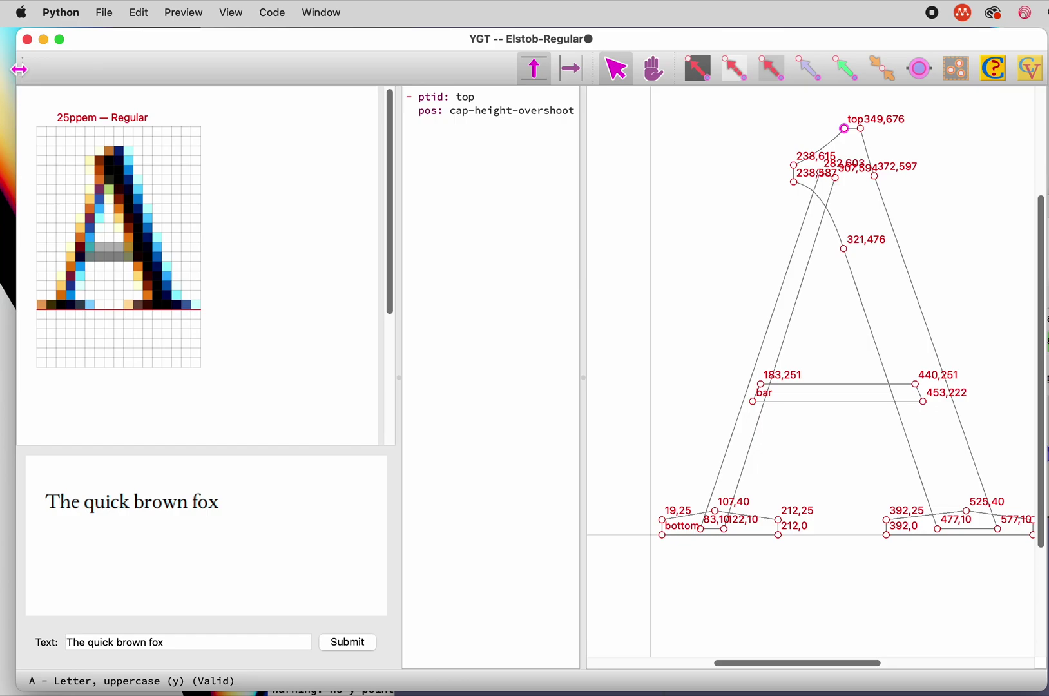
Undo the guessed control value and the top point's added hint.
click(147, 24)
click(141, 40)
click(137, 14)
Remove the leftover top hint and anchor the top point at cap-height-overshoot.
click(705, 142)
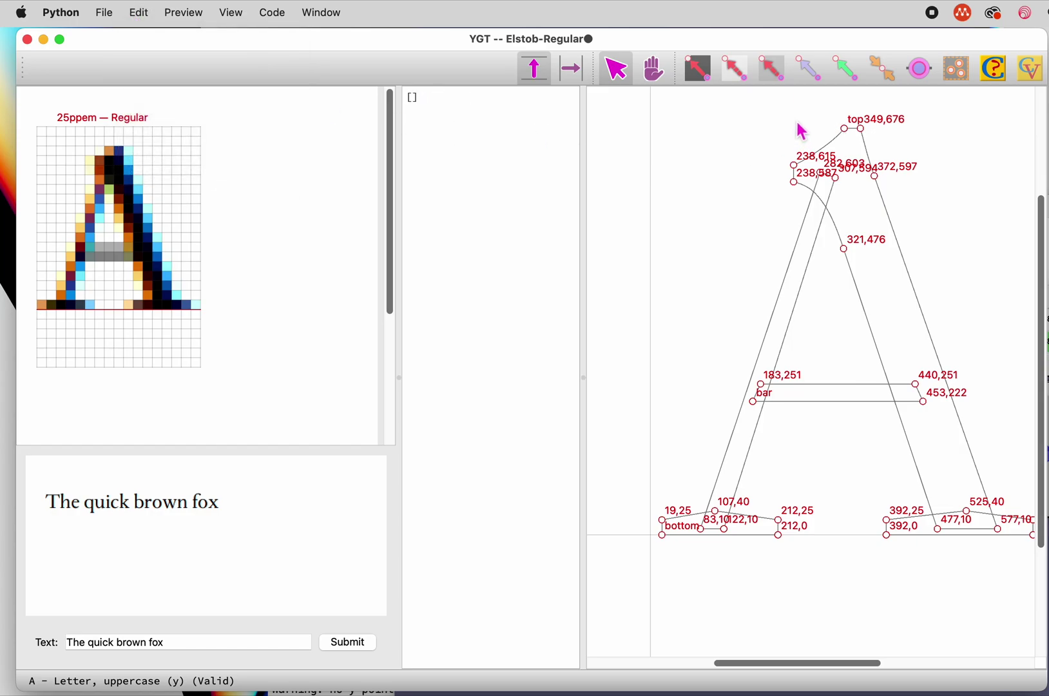
drag(816, 109, 851, 149)
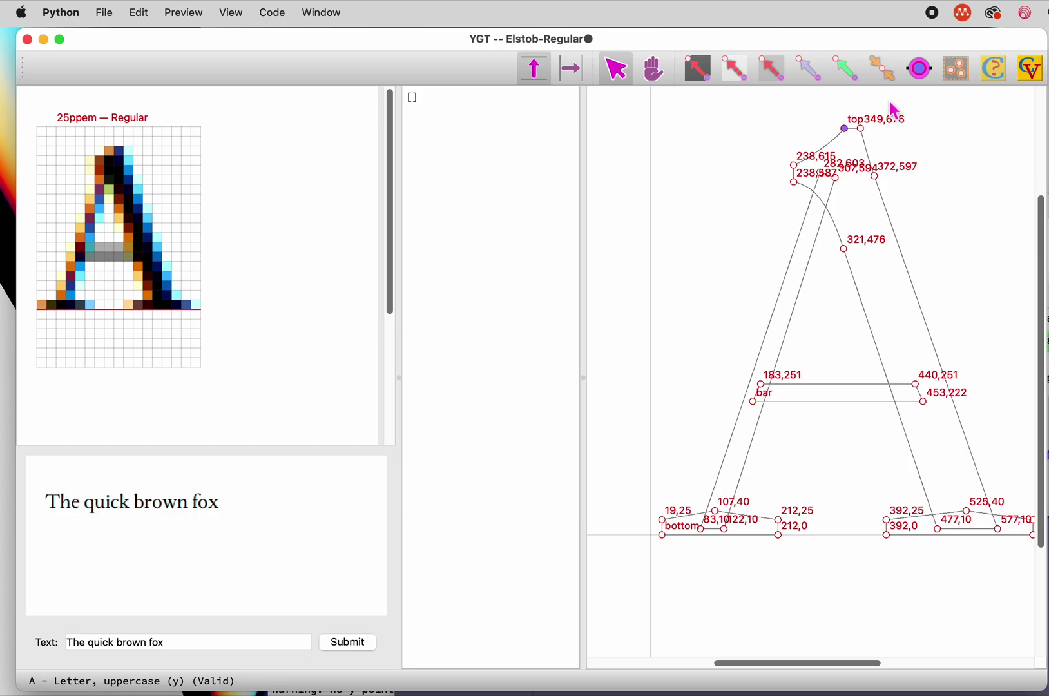
click(923, 69)
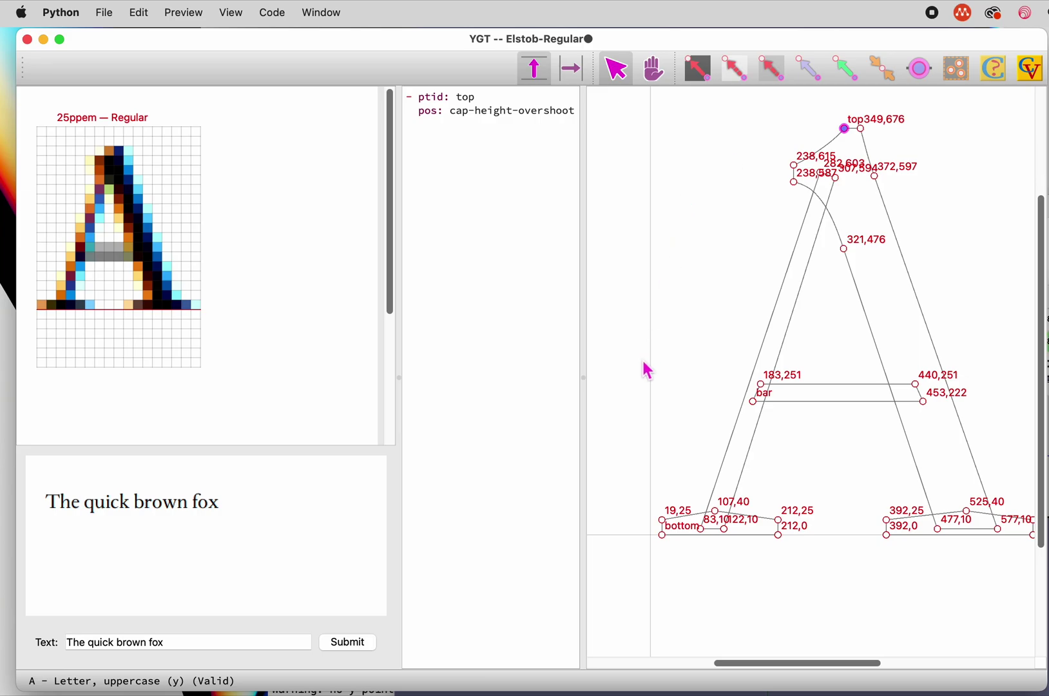
Anchor the bottom point to the baseline, then select it together with point 19,25.
drag(650, 552, 683, 538)
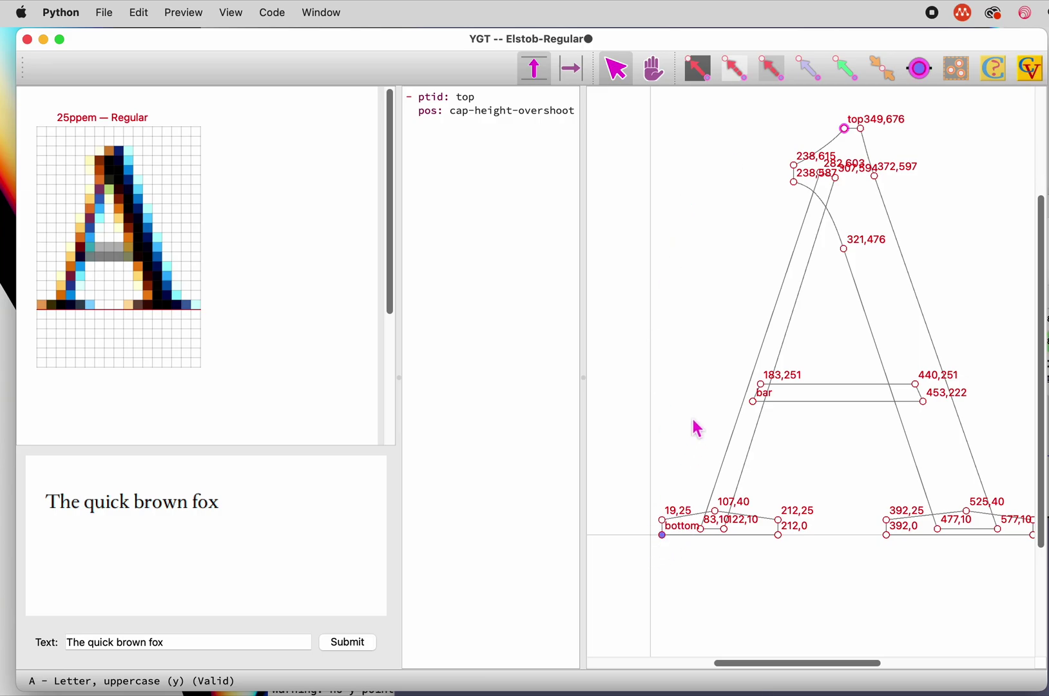
key(a)
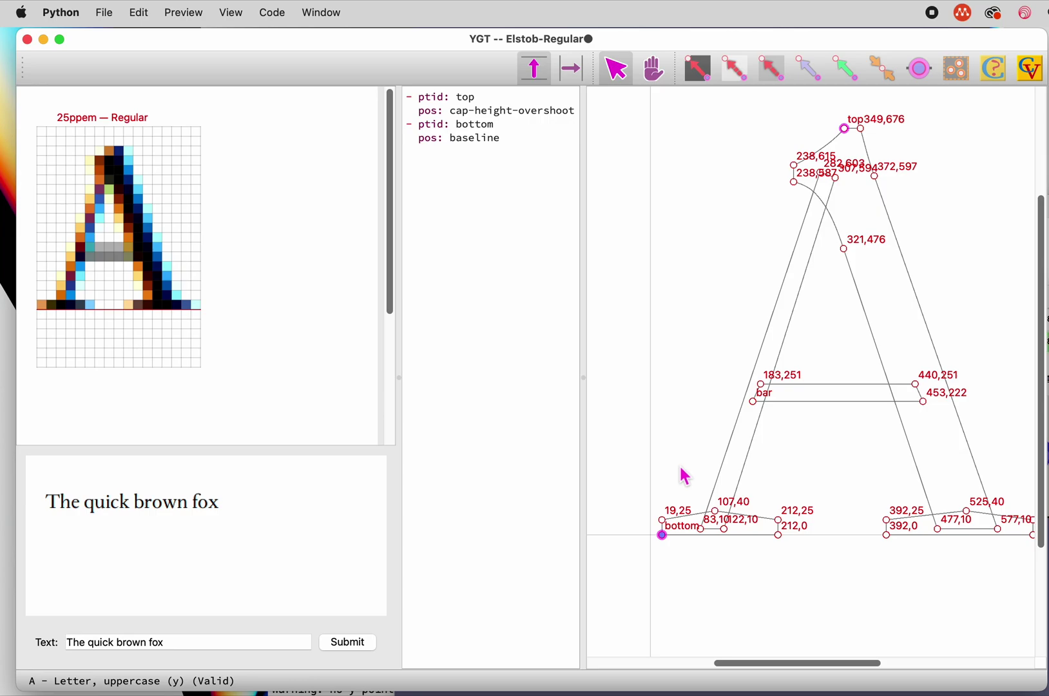
drag(650, 488, 685, 558)
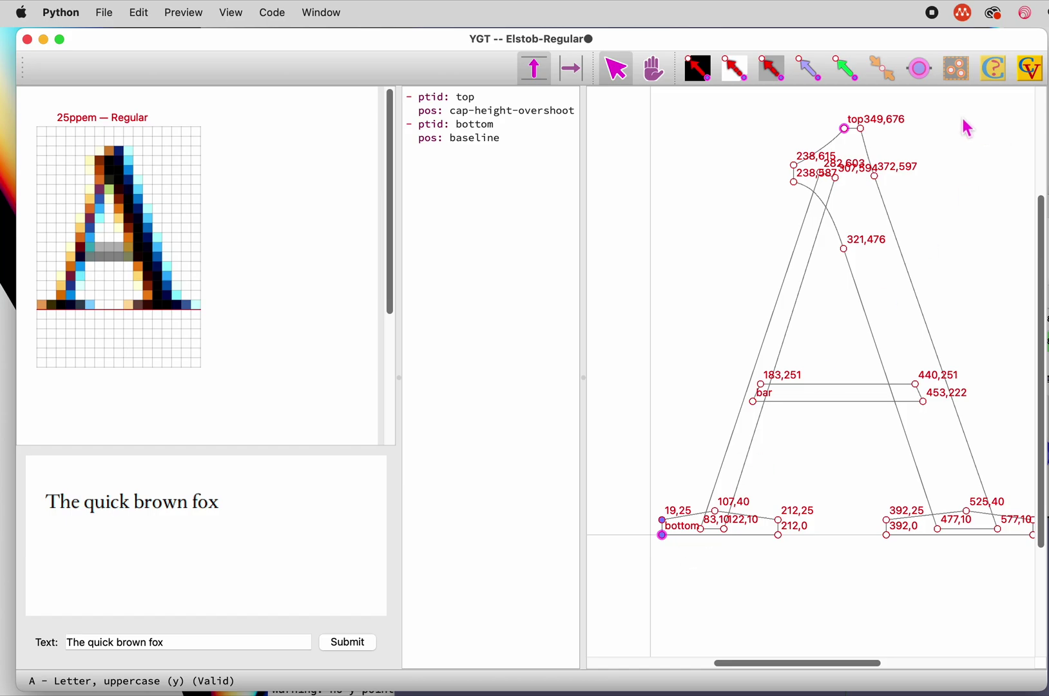
Link bottom to 19,25 with a blackspace distance hint and zoom to the left serif.
click(698, 69)
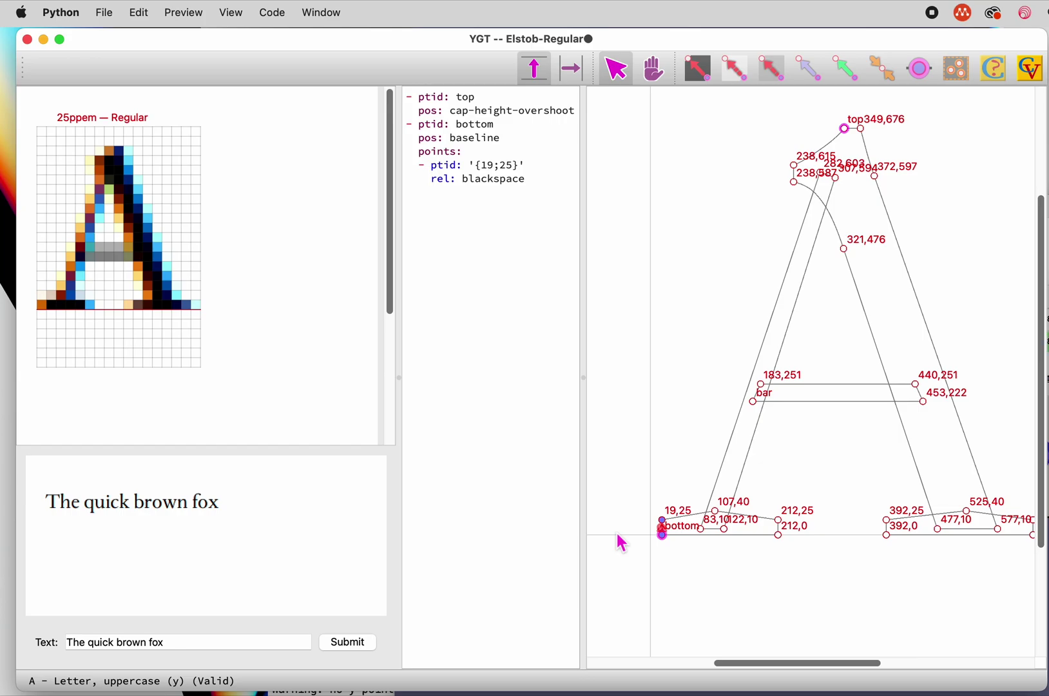
key(super+equal)
key(super+equal)
key(super+equal)
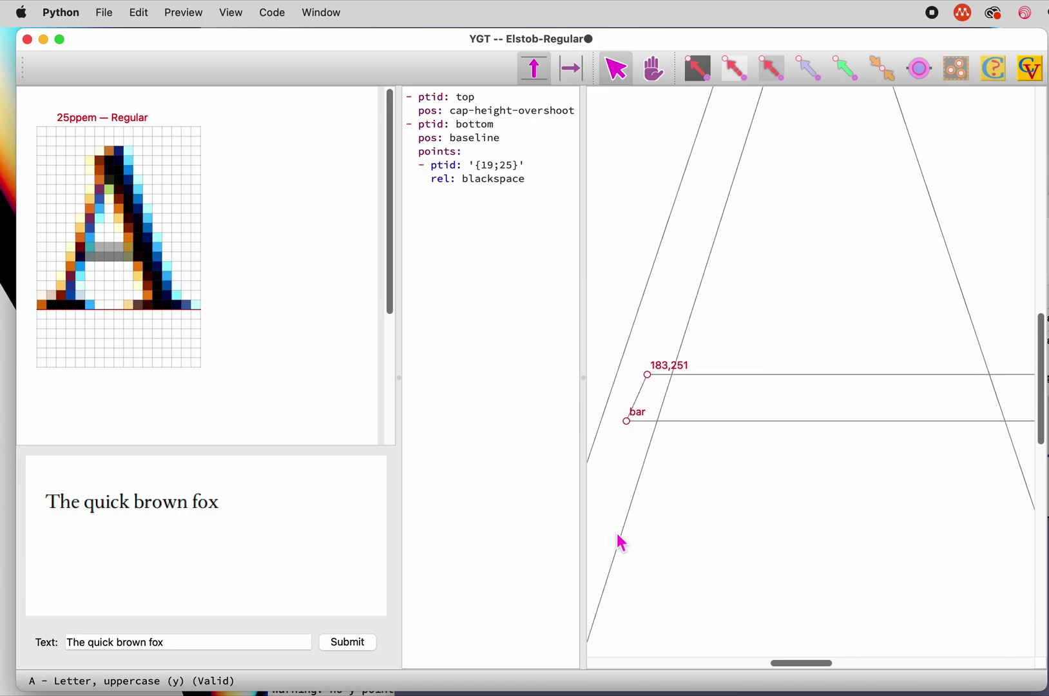
key(super+minus)
key(super+minus)
key(super+minus)
scroll(621, 543, left, 3)
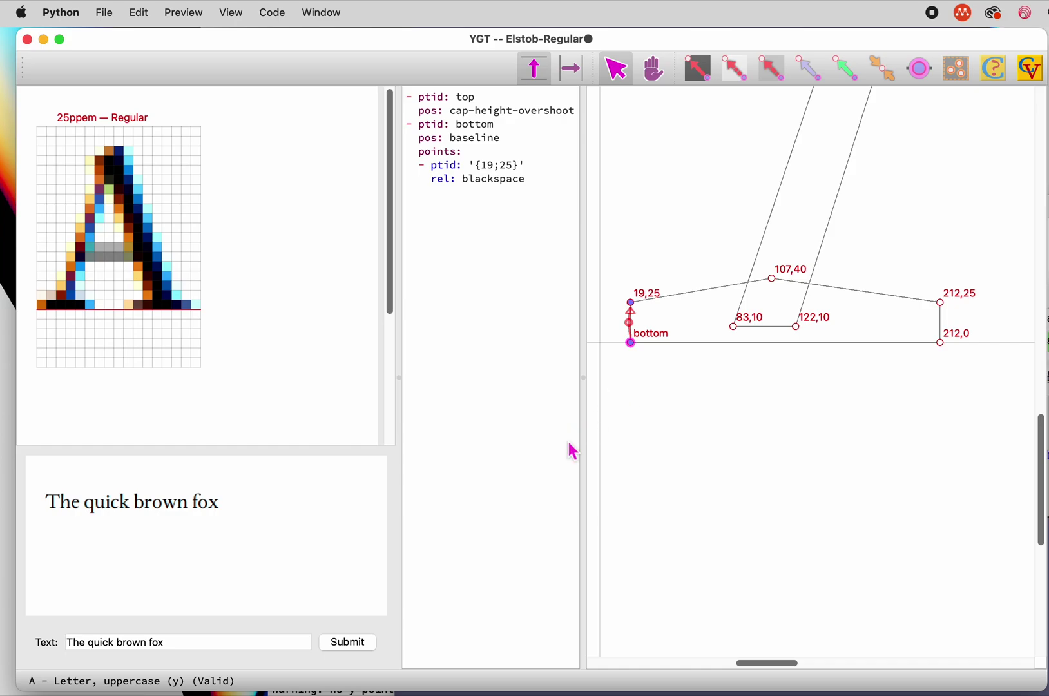
Uncheck Round target point on the bottom-to-19,25 distance hint.
right_click(633, 324)
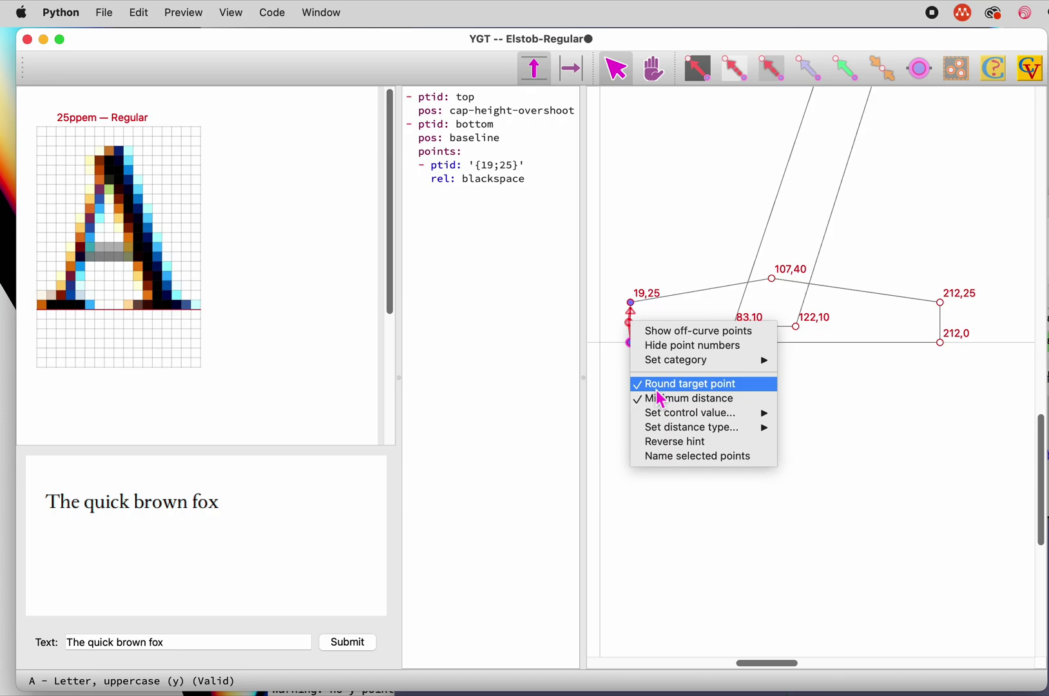
click(657, 389)
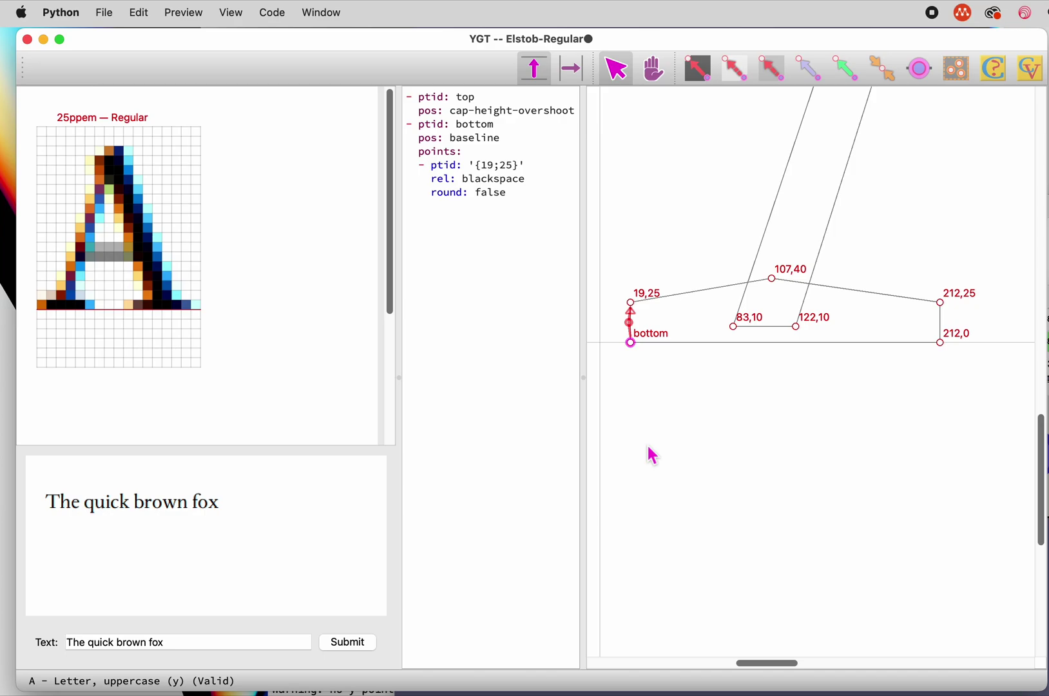
Add 'no-round: - blackspace' to the font's default hinting settings and confirm.
click(332, 20)
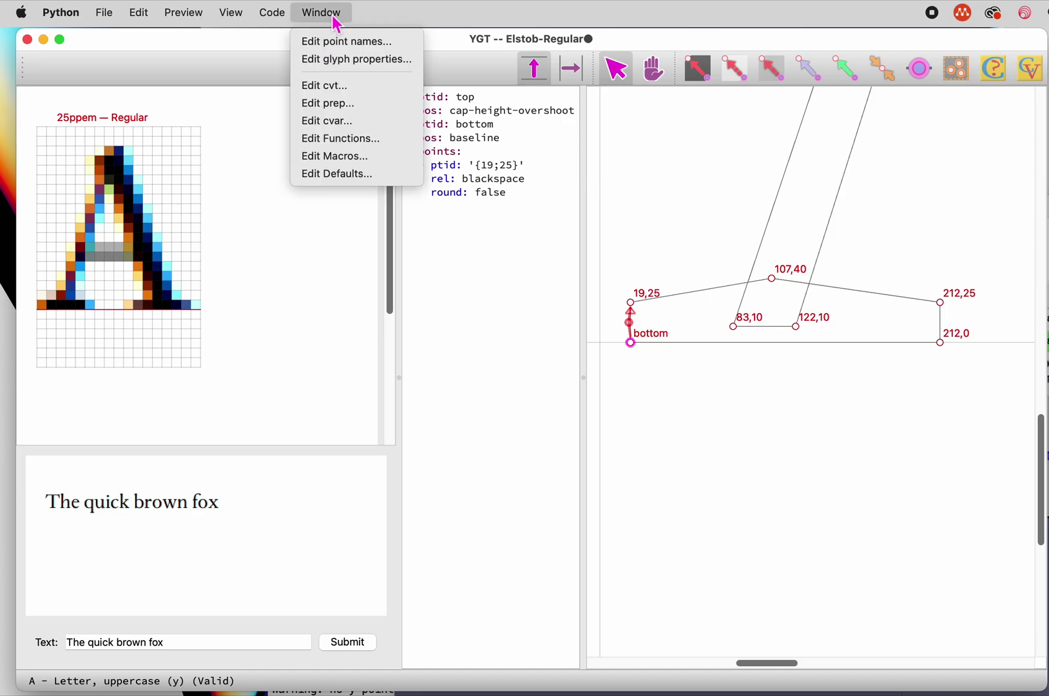
click(382, 175)
click(641, 309)
text(no-round:)
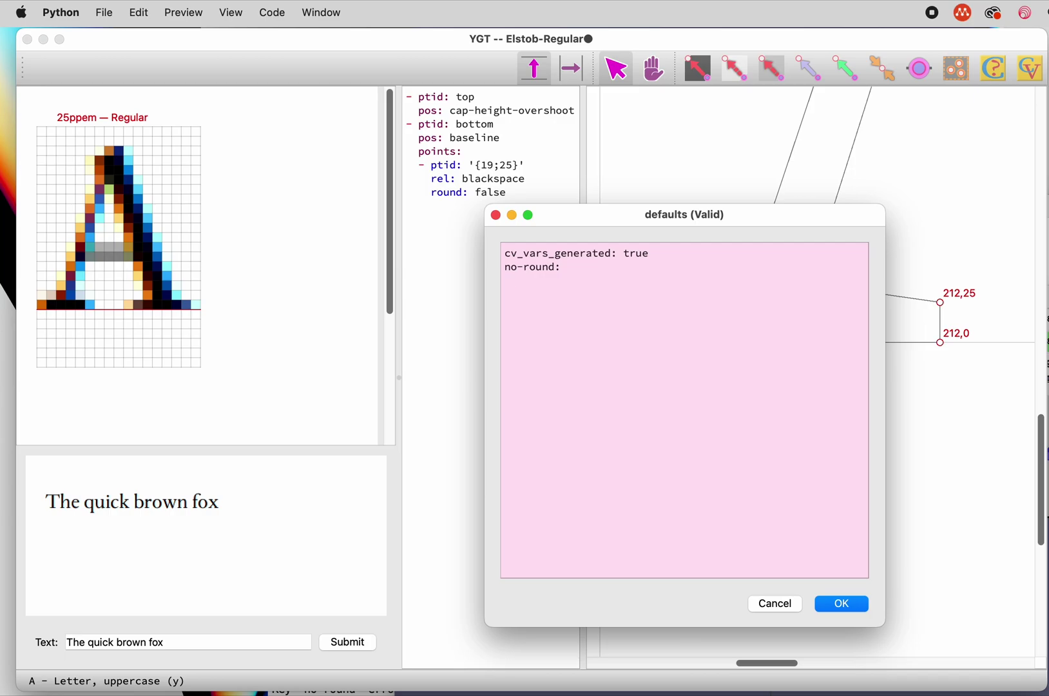
key(Return)
text(- blackspace)
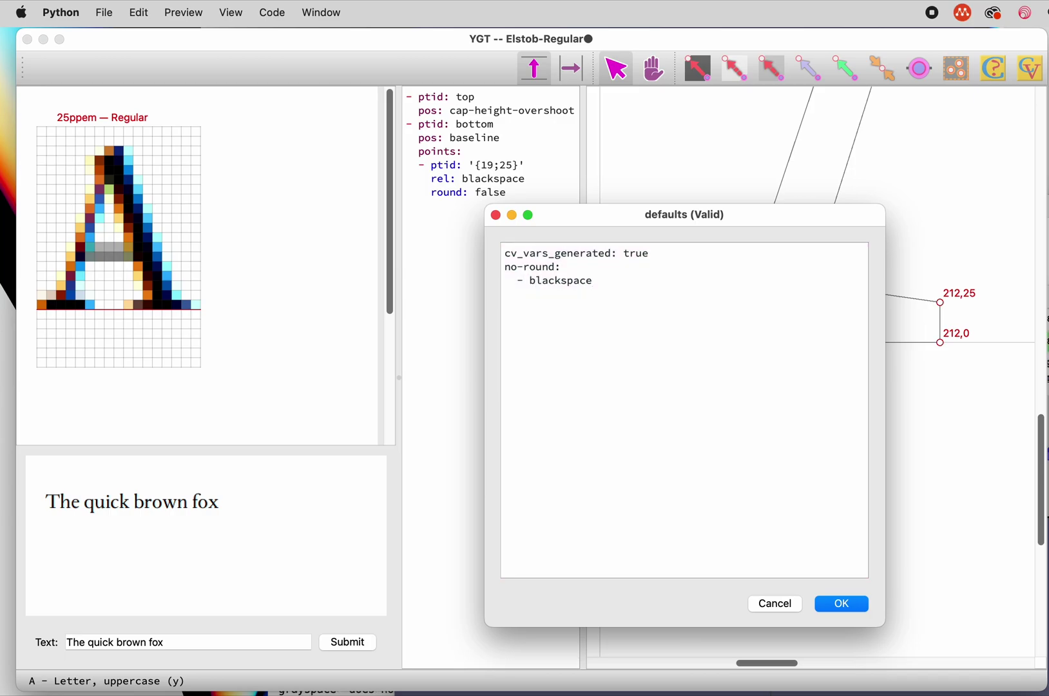
click(841, 607)
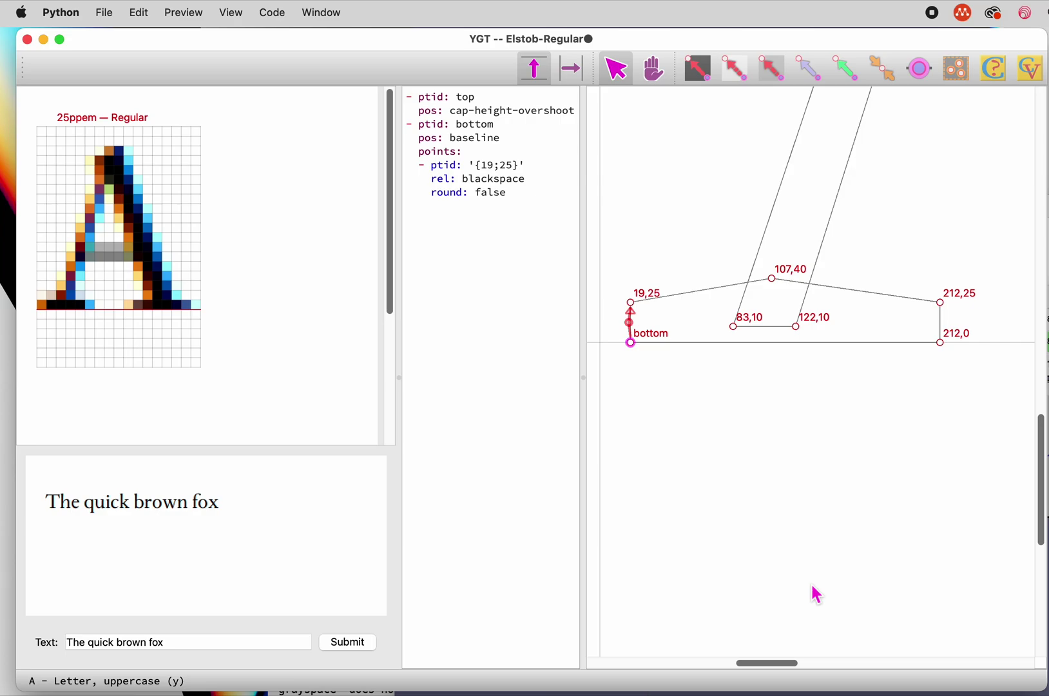
scroll(818, 594, down, 3)
Add shift hints: 392,25 follows 19,25, and 392,0 follows the bottom point.
key(super+minus)
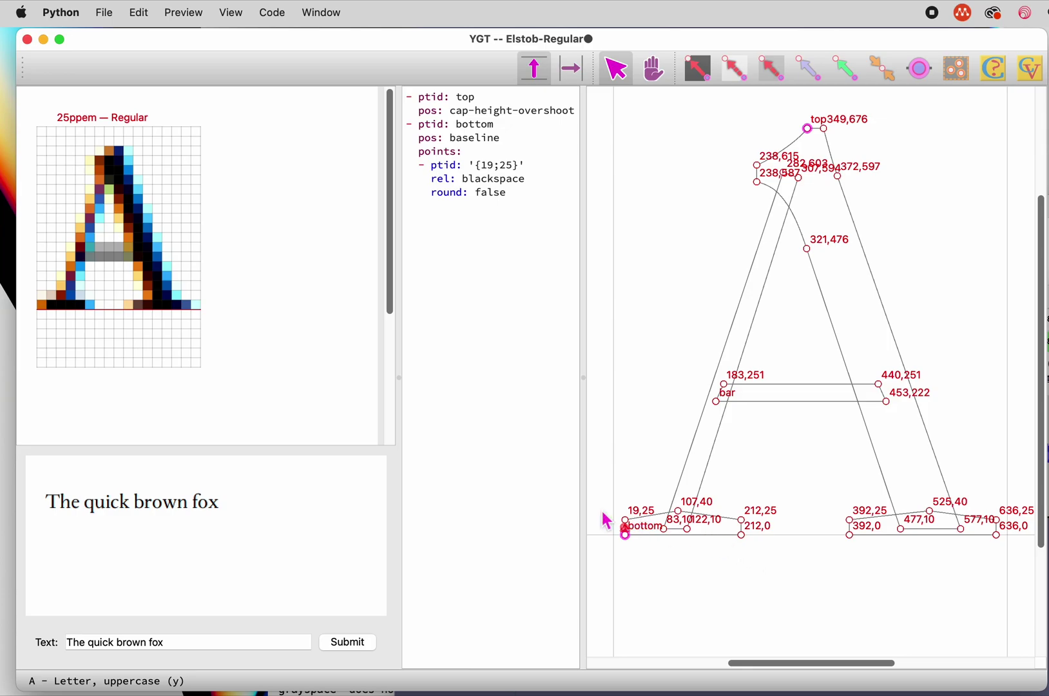
drag(607, 503, 631, 534)
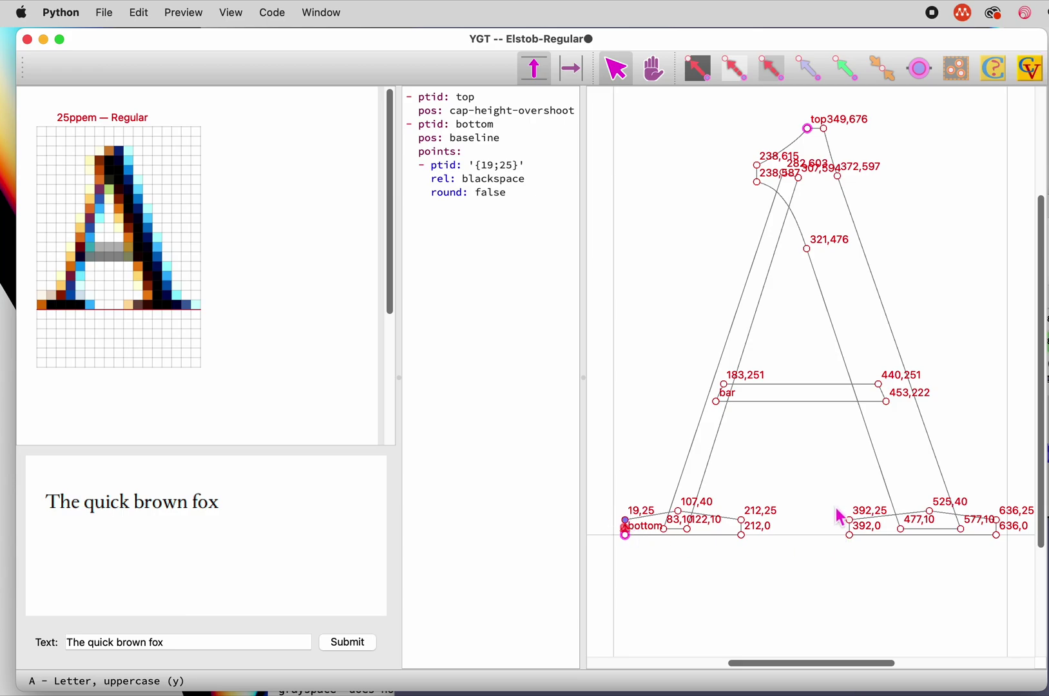
drag(834, 505, 861, 536)
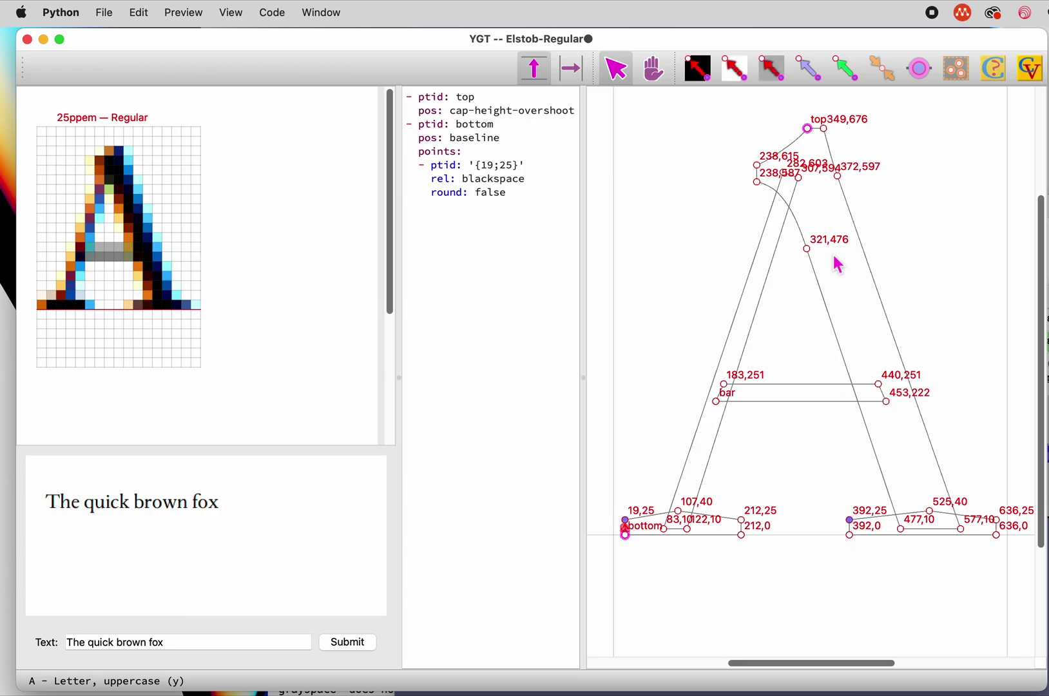
click(813, 69)
drag(615, 549, 641, 541)
drag(810, 560, 864, 532)
click(811, 69)
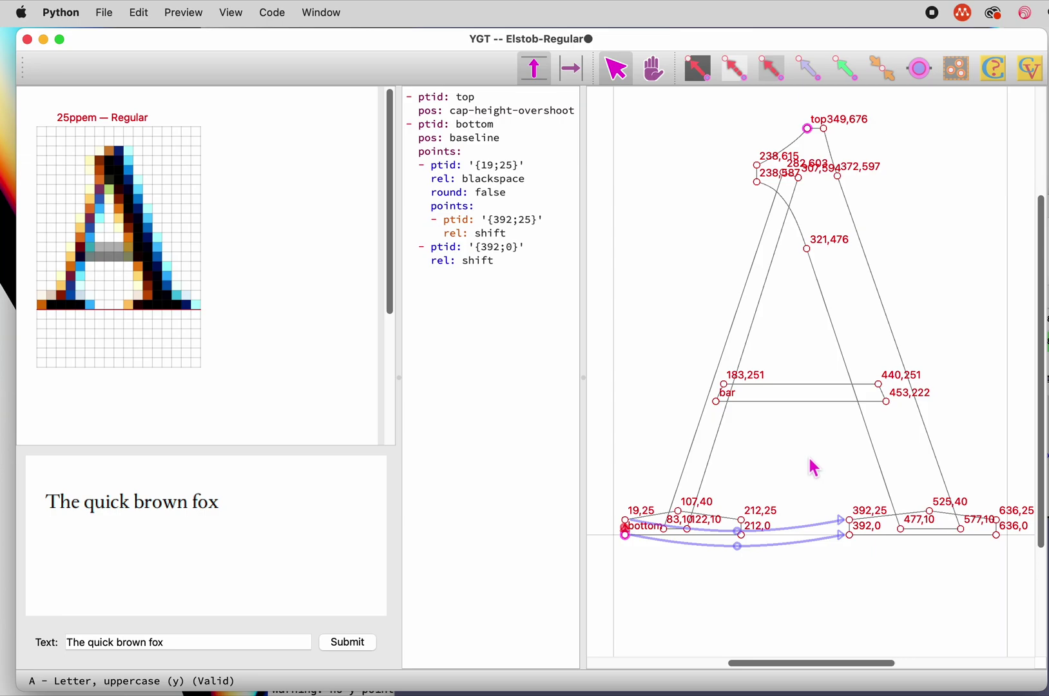
Set the preview to 35ppem and make 282,603 shift with the A's top point.
key(ctrl+Up)
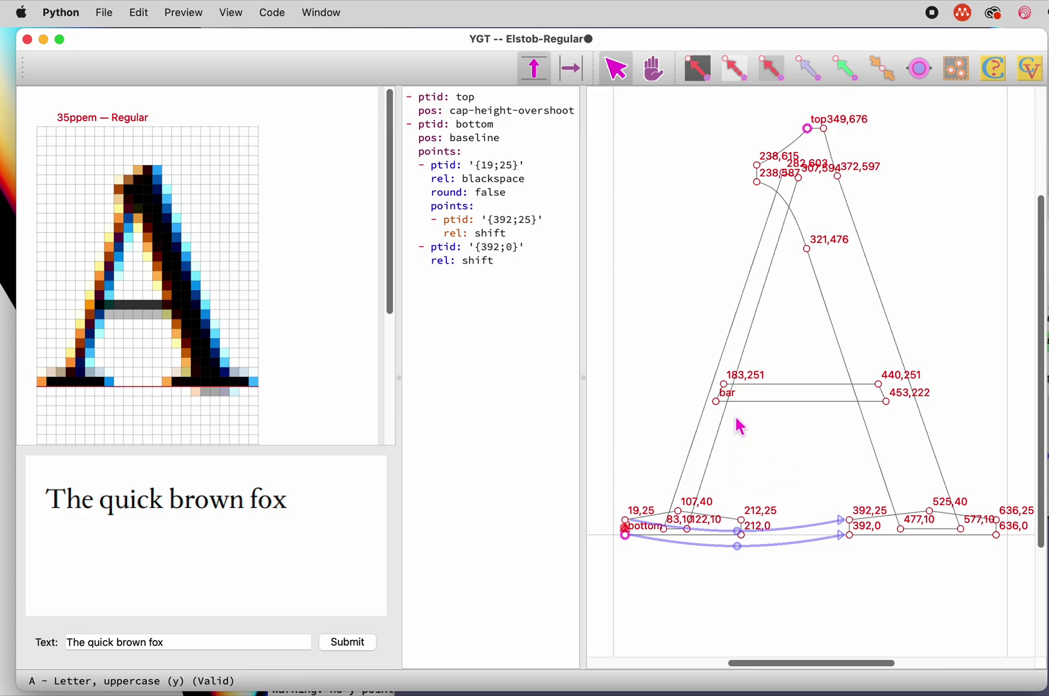
drag(795, 111, 805, 180)
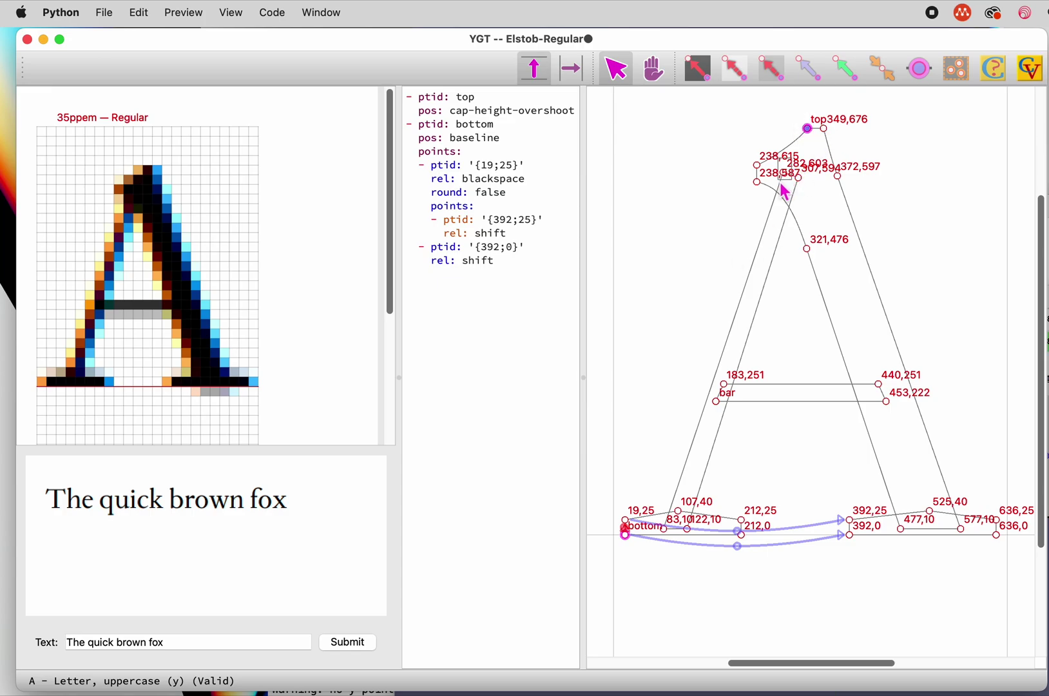
shift+click(783, 173)
key(s)
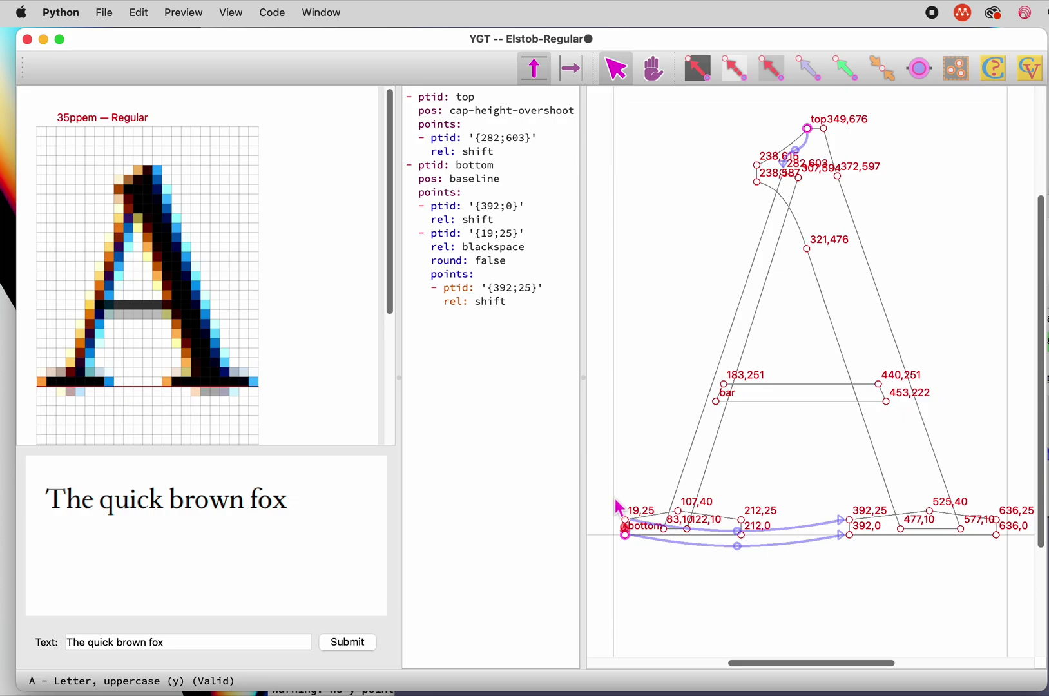
Interpolate 83,10 between bottom and 19,25, then add 477,10 to that hint.
drag(611, 495, 672, 553)
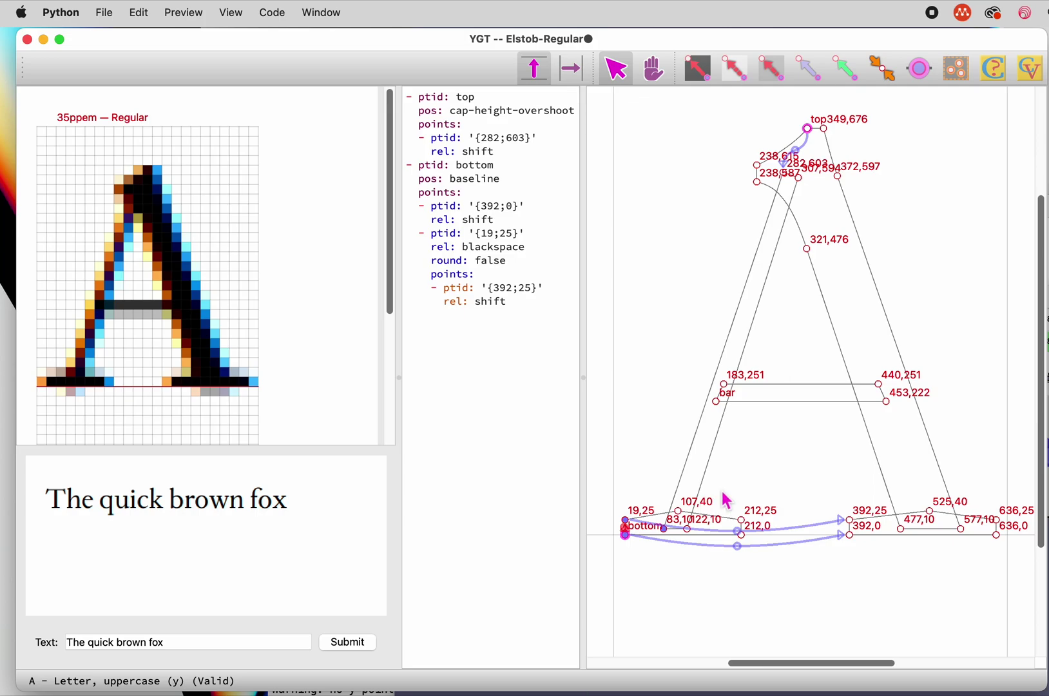
click(890, 76)
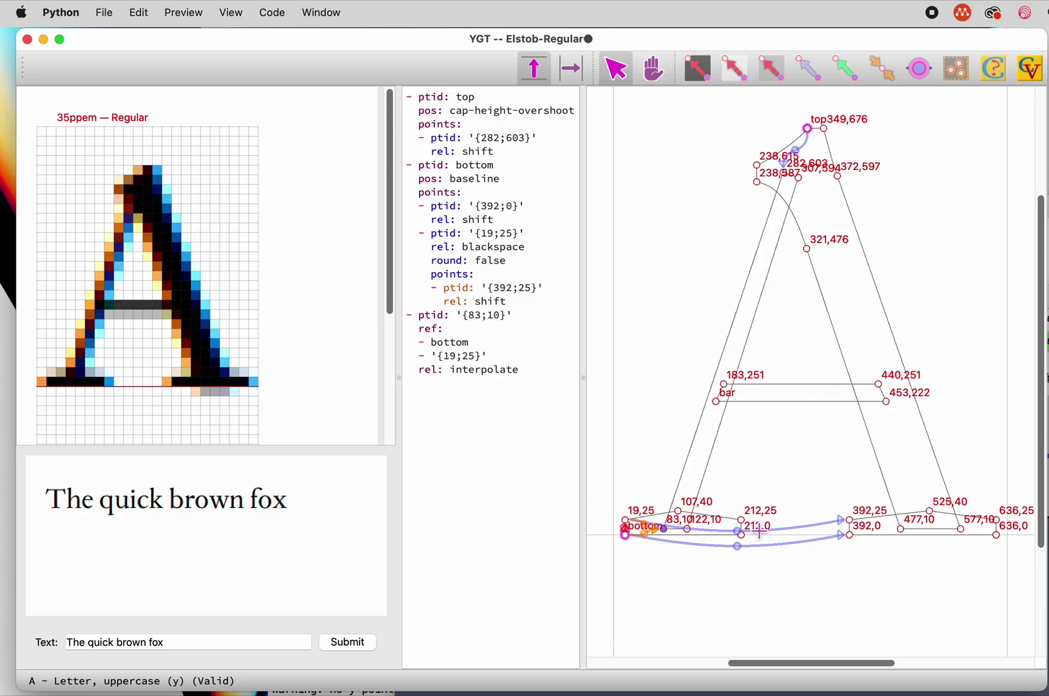
click(900, 529)
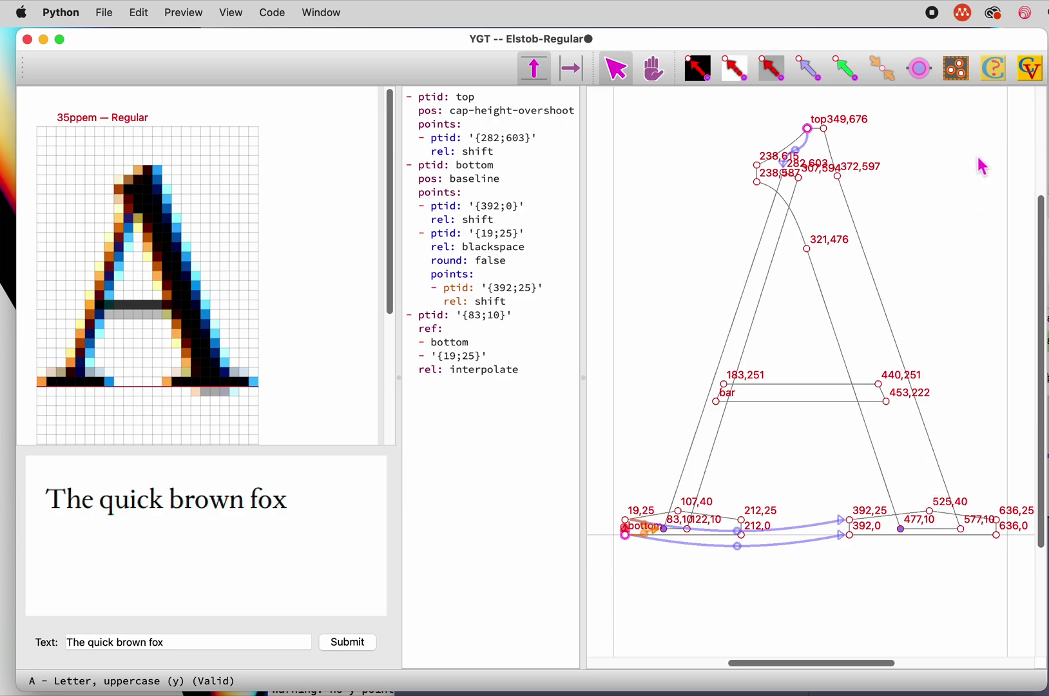
click(962, 70)
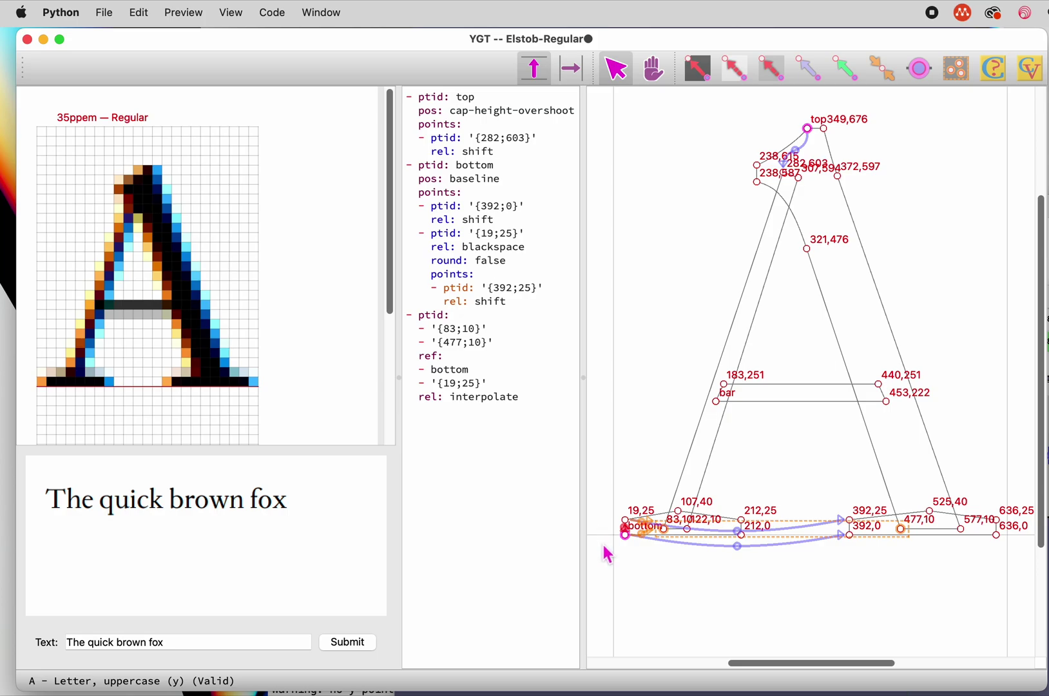
Interpolate the bar point between the A's bottom and top points.
click(625, 533)
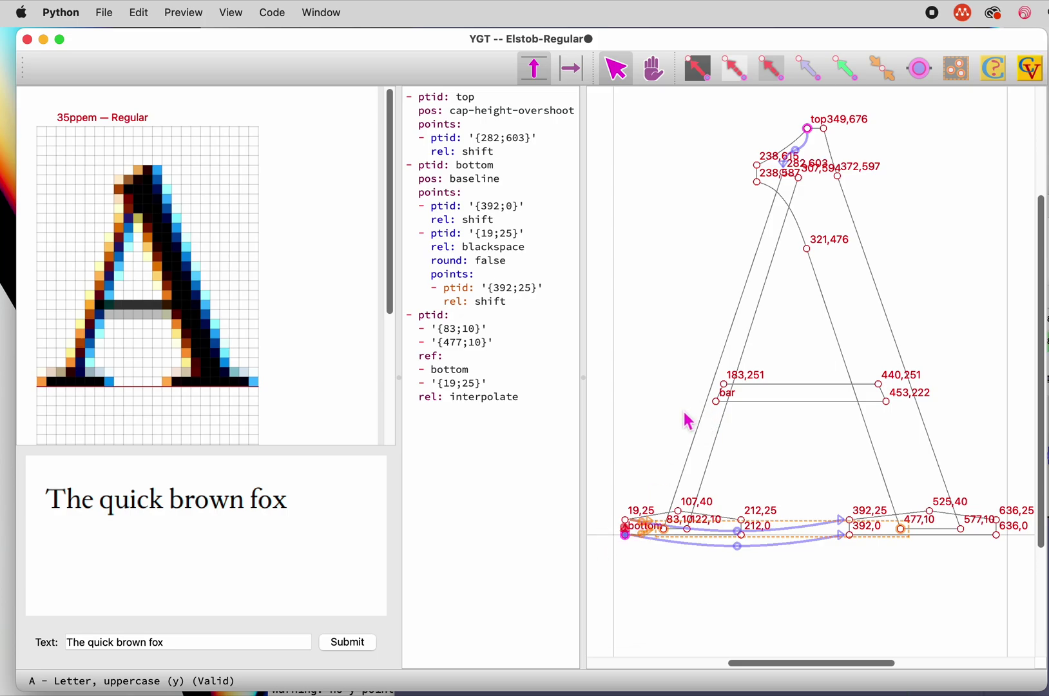
shift+click(716, 401)
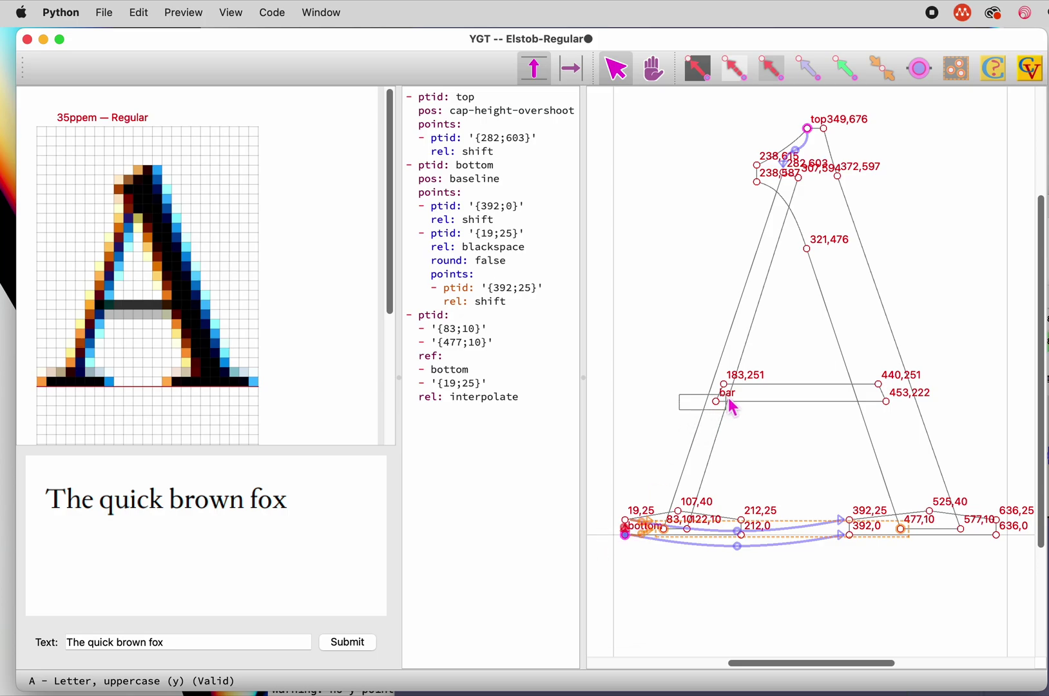
shift+click(807, 128)
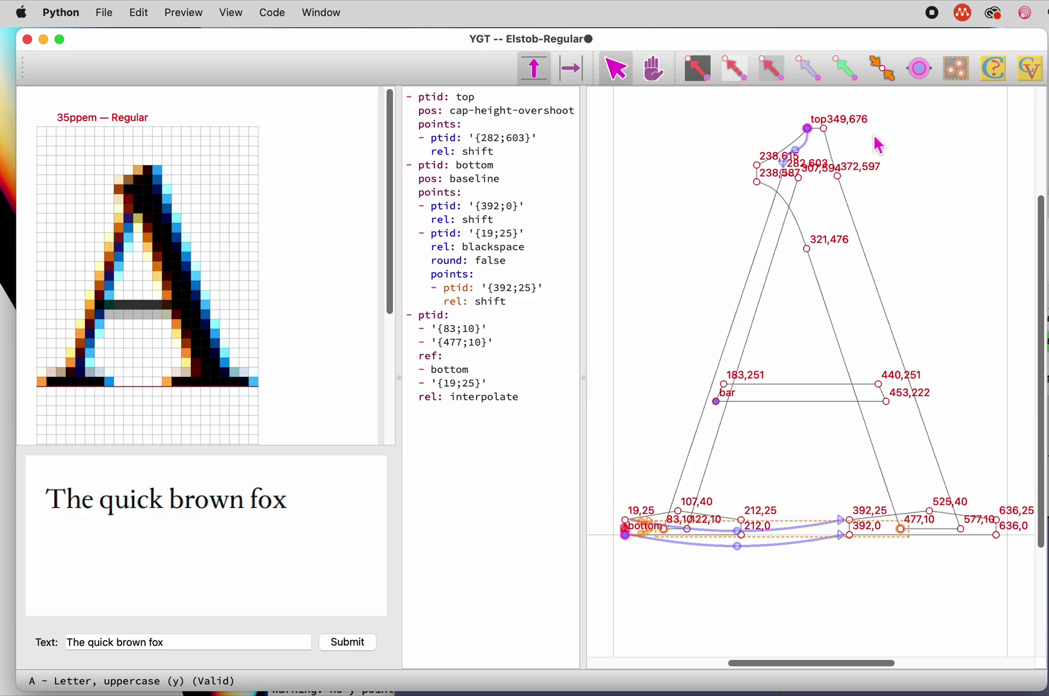
key(i)
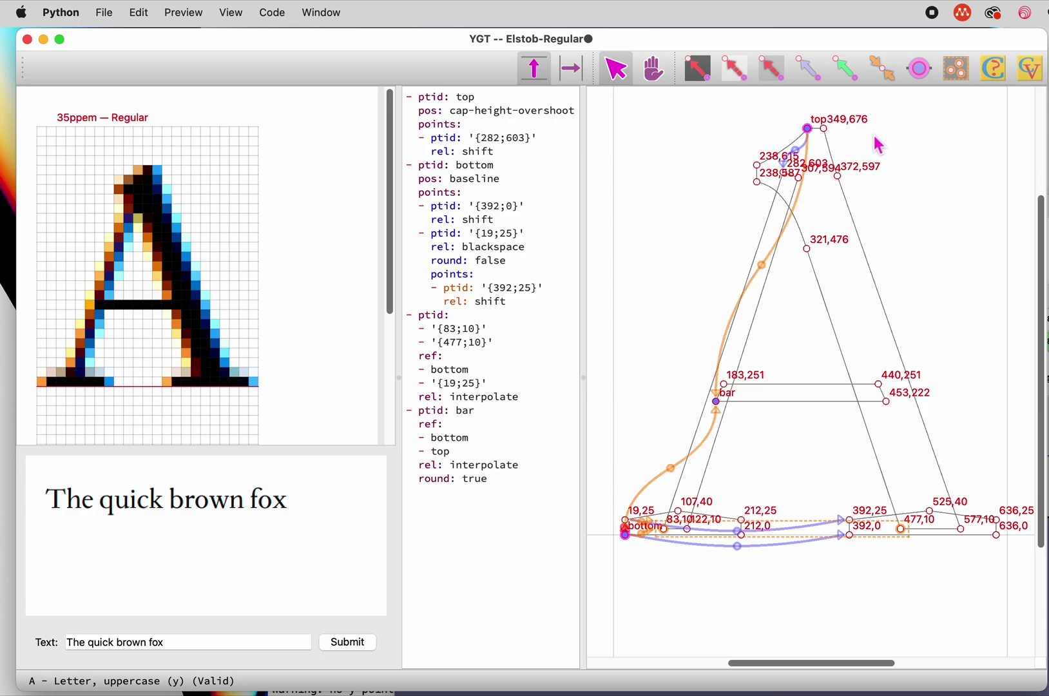
Tie point 183,251 to the bar with a blackspace distance hint.
click(904, 192)
drag(651, 343, 752, 416)
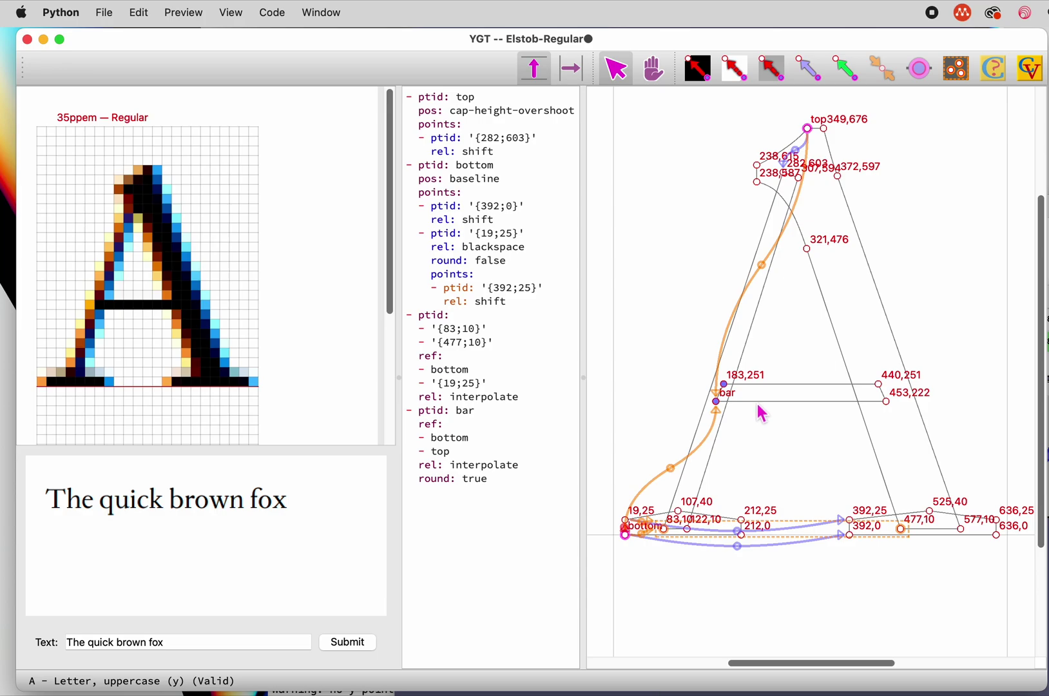
key(b)
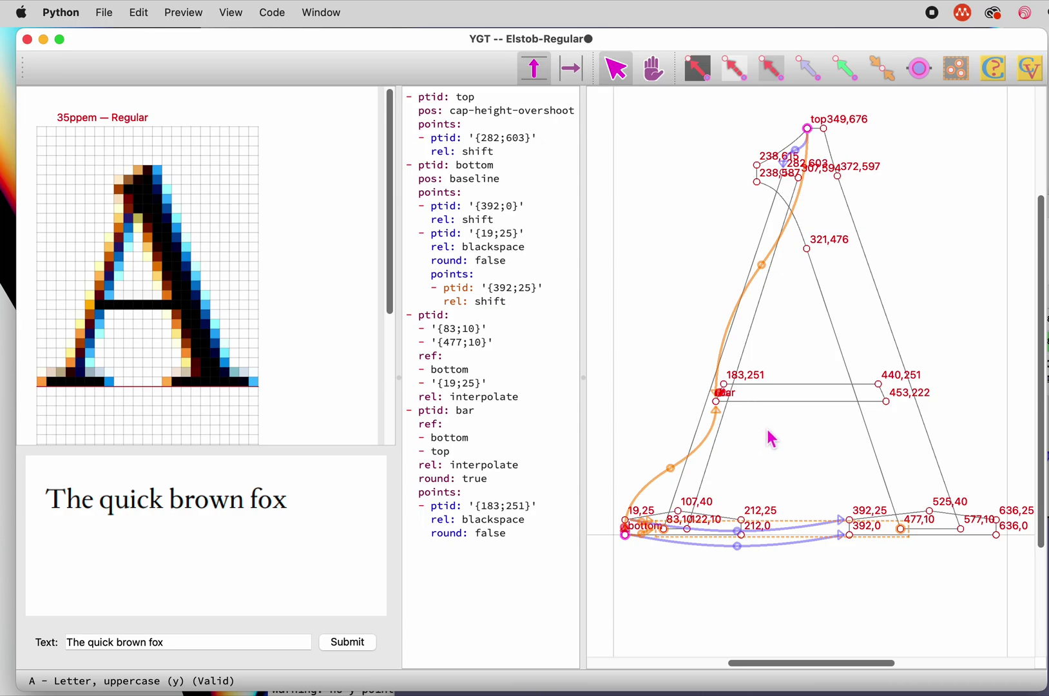
Step the preview size up, then back down to 25ppem, to check the hinted A.
key(ctrl+Up)
key(ctrl+Up)
key(ctrl+Up)
key(ctrl+Up)
key(ctrl+Up)
key(ctrl+Up)
key(ctrl+Up)
key(ctrl+Up)
key(ctrl+Up)
key(ctrl+Up)
key(ctrl+Up)
key(ctrl+Up)
key(ctrl+Up)
key(ctrl+Up)
key(ctrl+Up)
key(ctrl+Up)
key(ctrl+Down)
key(ctrl+Down)
key(ctrl+Down)
key(ctrl+Down)
key(ctrl+Down)
key(ctrl+Down)
key(ctrl+Down)
key(ctrl+Down)
key(ctrl+Down)
key(ctrl+Down)
key(ctrl+Down)
key(ctrl+Down)
key(ctrl+Down)
key(ctrl+Down)
key(ctrl+Down)
key(ctrl+Down)
key(ctrl+Down)
key(ctrl+Down)
key(ctrl+Down)
key(ctrl+Down)
key(ctrl+Down)
key(ctrl+Down)
key(ctrl+Down)
key(ctrl+Down)
key(ctrl+Down)
key(ctrl+Down)
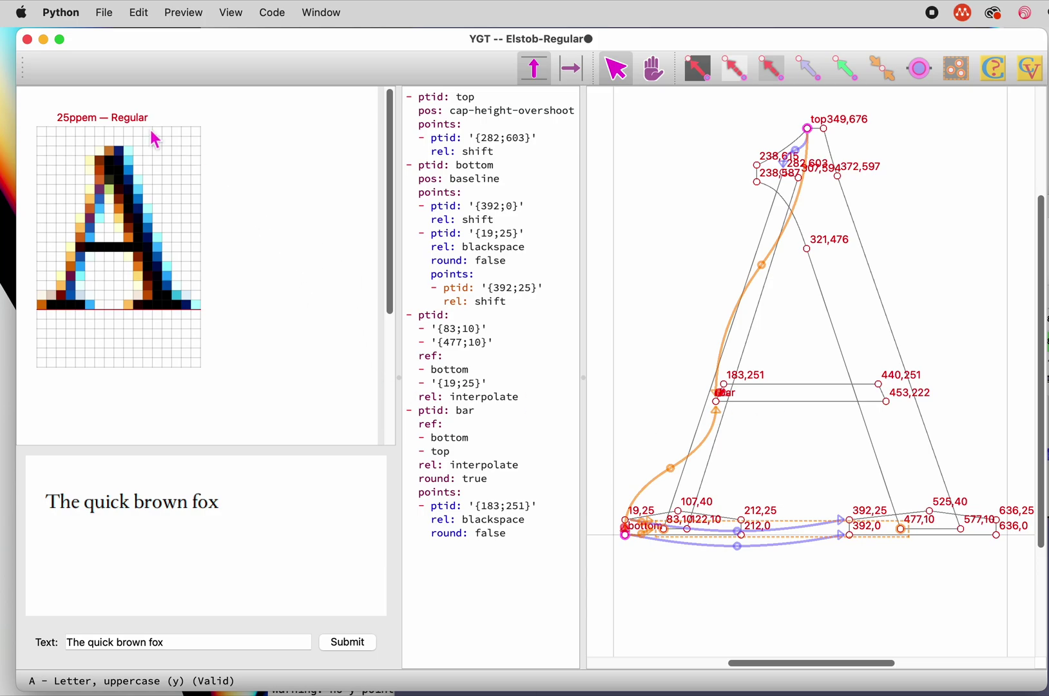
Save the font with its A hints and jump to the lowercase i glyph.
click(101, 15)
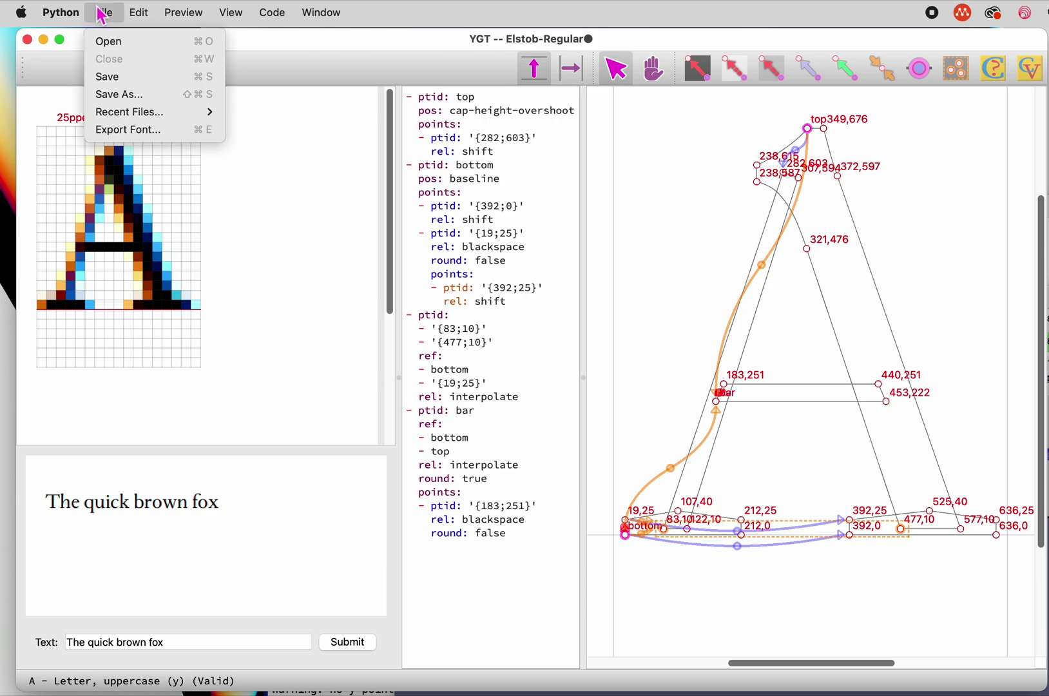
click(110, 77)
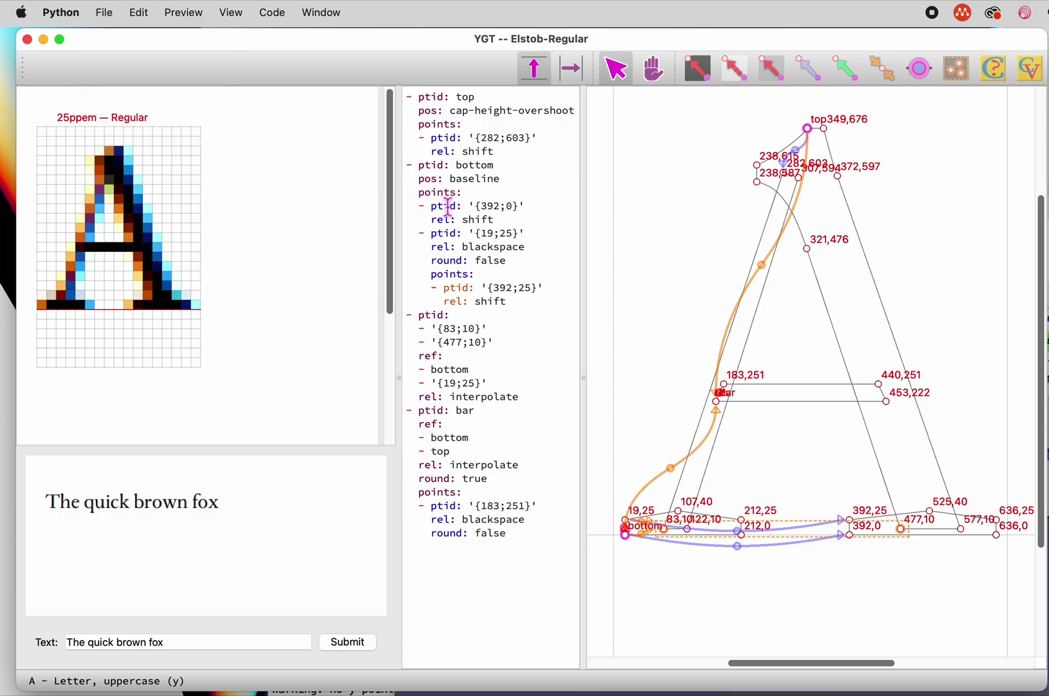
key(super+g)
text(i)
key(Return)
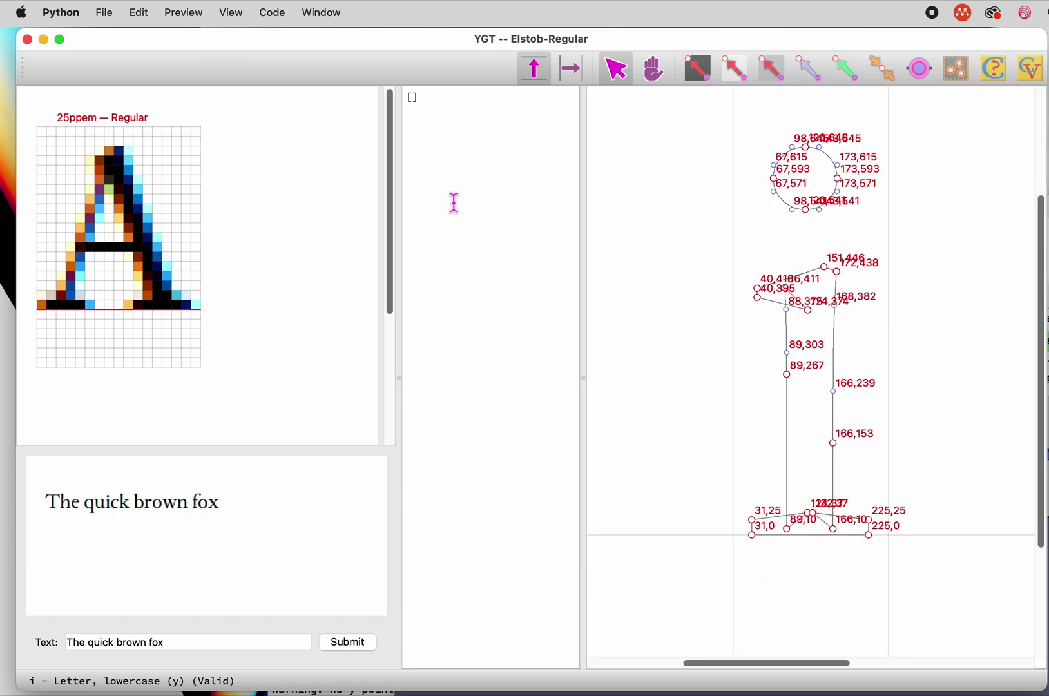
Hide off-curve points and link point 31,25 to 31,0 with a blackspace hint.
right_click(661, 244)
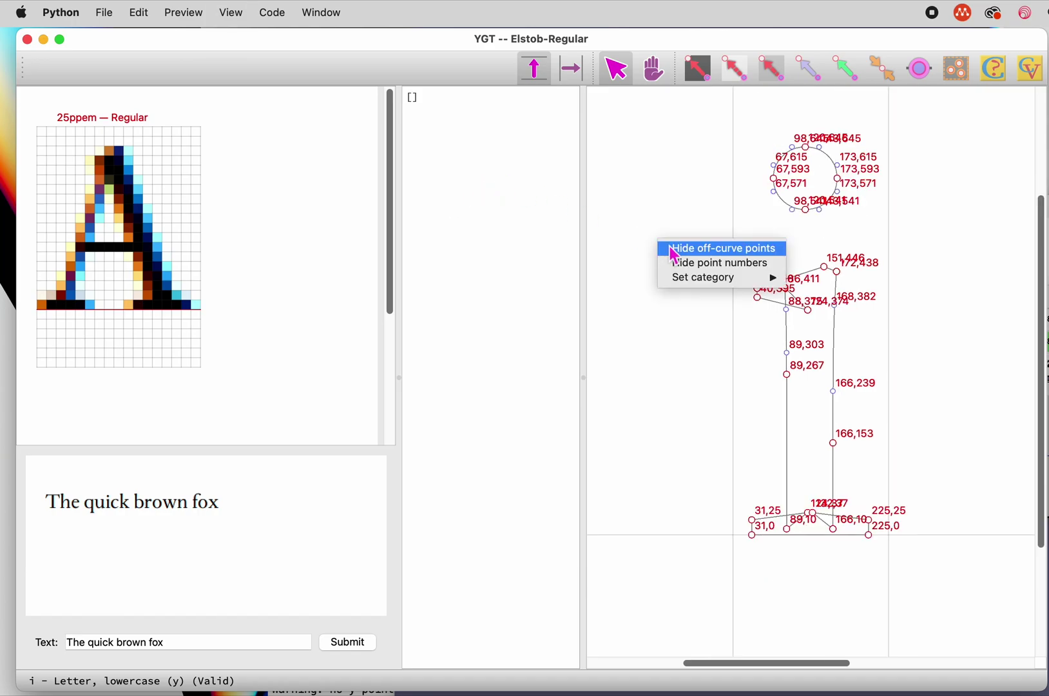
click(676, 255)
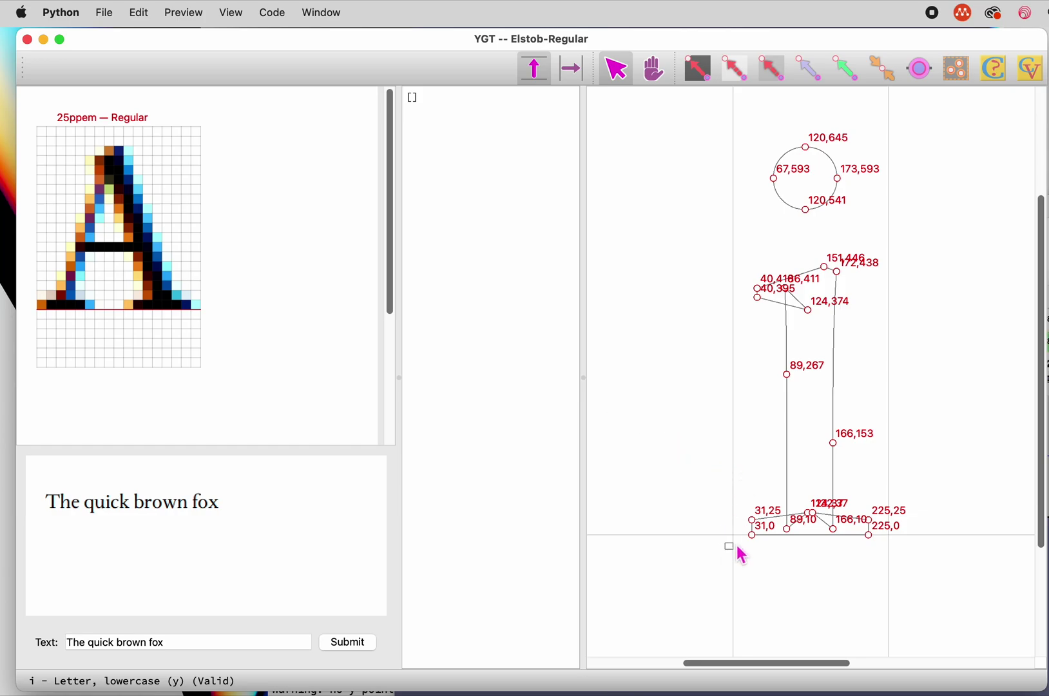
mouse_move(744, 554)
mouse_down()
mouse_move(761, 536)
mouse_move(737, 501)
mouse_move(768, 558)
mouse_move(757, 540)
mouse_up()
drag(726, 490, 765, 550)
key(b)
Make 225,25 shift with 31,25, and anchor 151,446 to the x-height overshoot.
drag(726, 494, 766, 537)
shift+click(870, 520)
key(s)
drag(794, 247, 826, 279)
key(a)
Link 40,410 to 151,446 with a grayspace hint and turn off its minimum distance.
drag(799, 237, 827, 269)
mouse_move(720, 272)
mouse_down()
mouse_move(776, 308)
mouse_move(766, 297)
mouse_up()
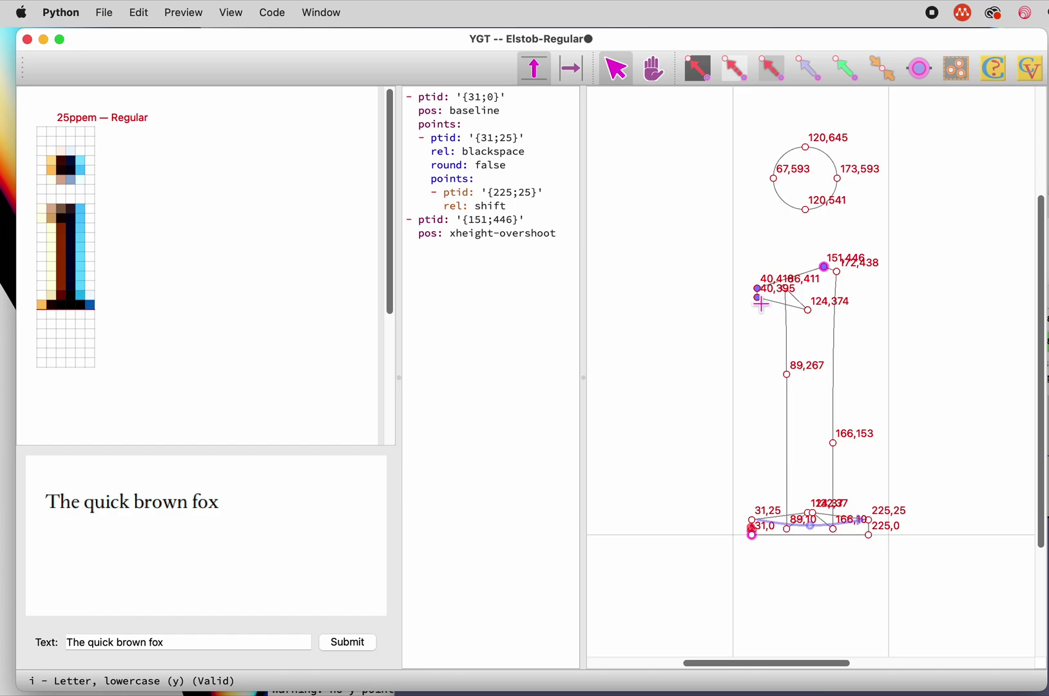
shift+click(759, 299)
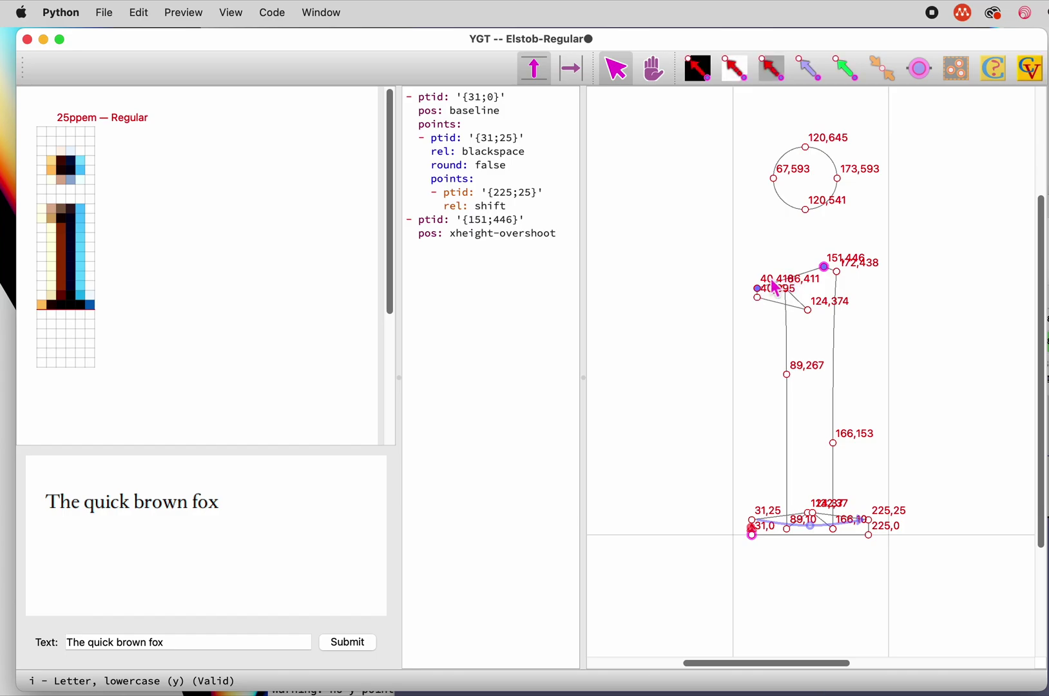
key(g)
right_click(792, 277)
click(818, 352)
drag(736, 262, 775, 322)
Add a blackspace hint from 40,410 down to 40,395 on the i.
key(b)
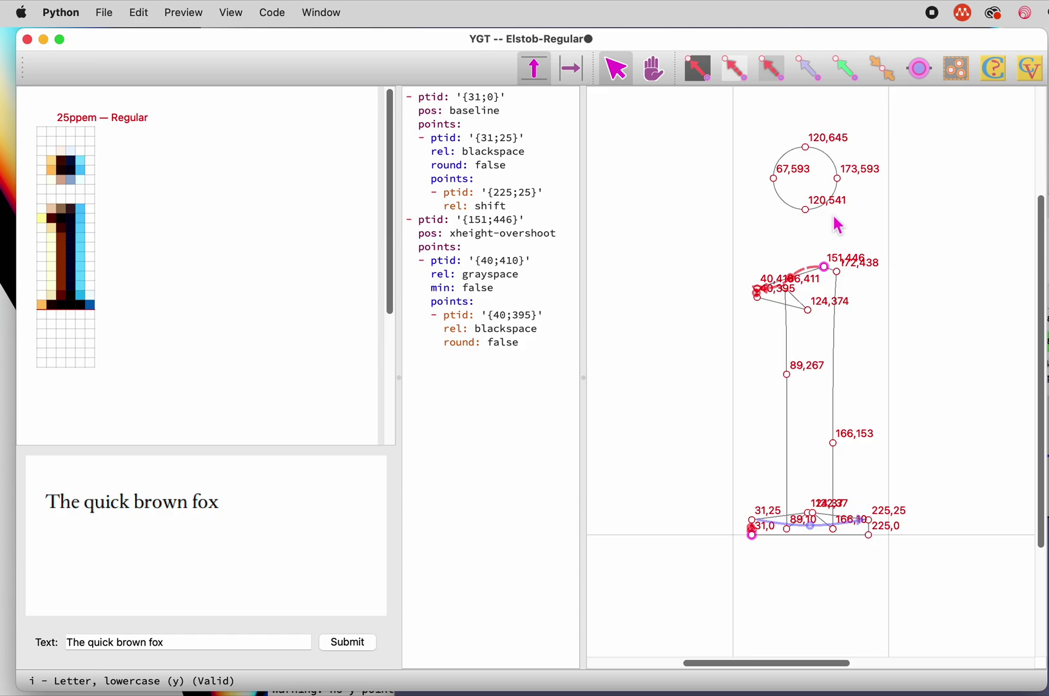
Open the breve glyph and zoom in on its outline.
key(super+g)
text(breve)
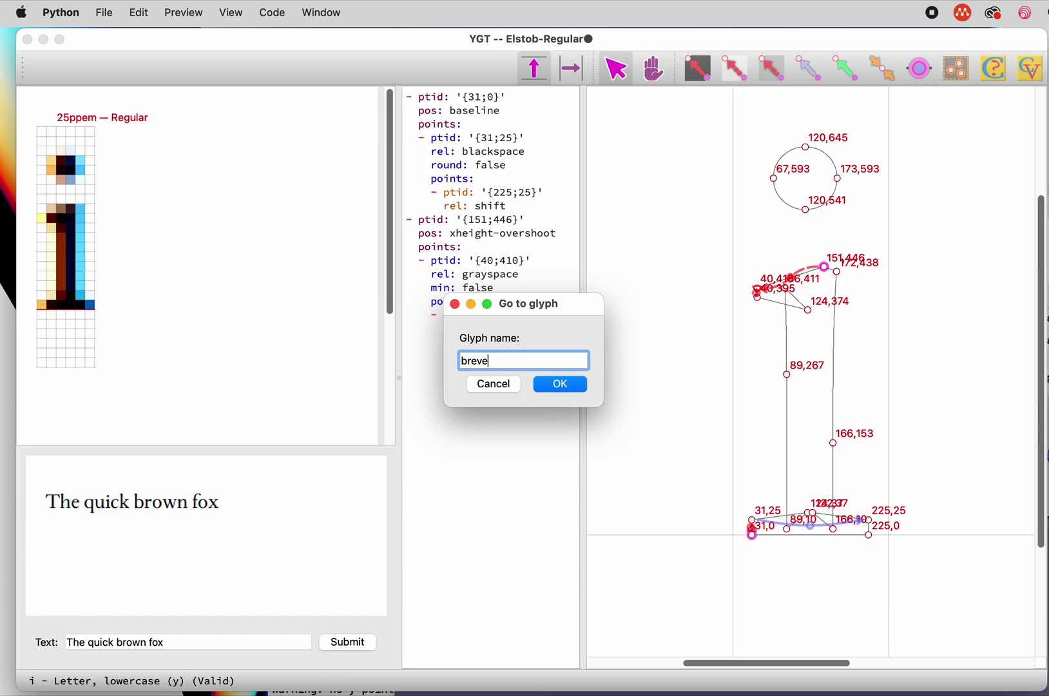
key(Return)
scroll(843, 323, up, 5)
Create a diacritic-height control value from the breve's bottom point 185,541.
drag(798, 351, 831, 325)
key(c)
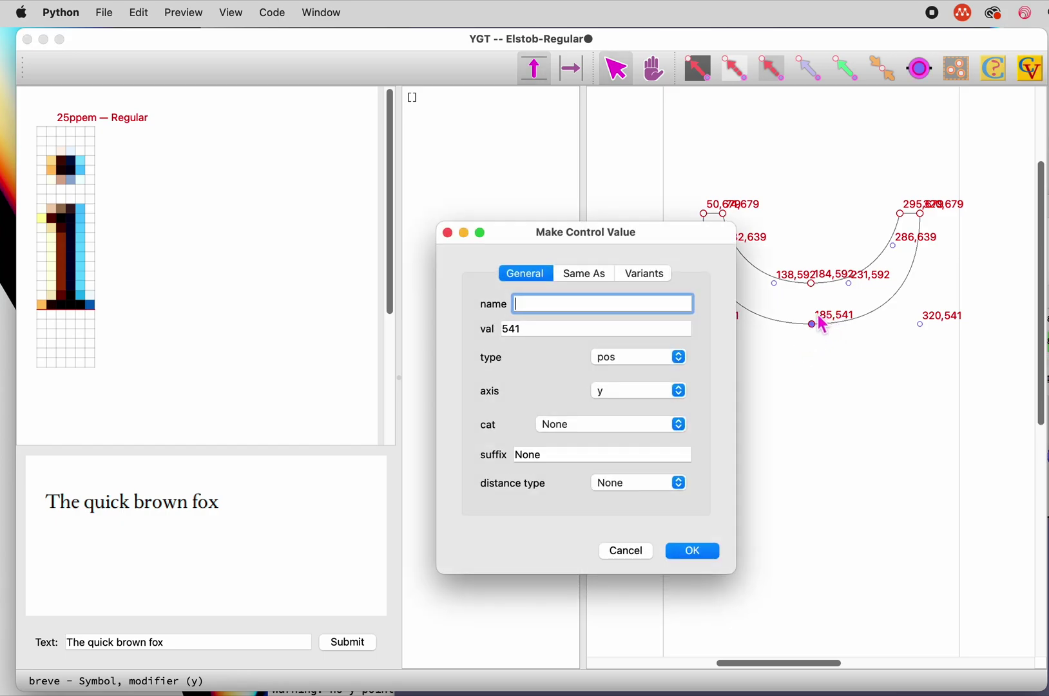
text(diacritic-height)
key(Return)
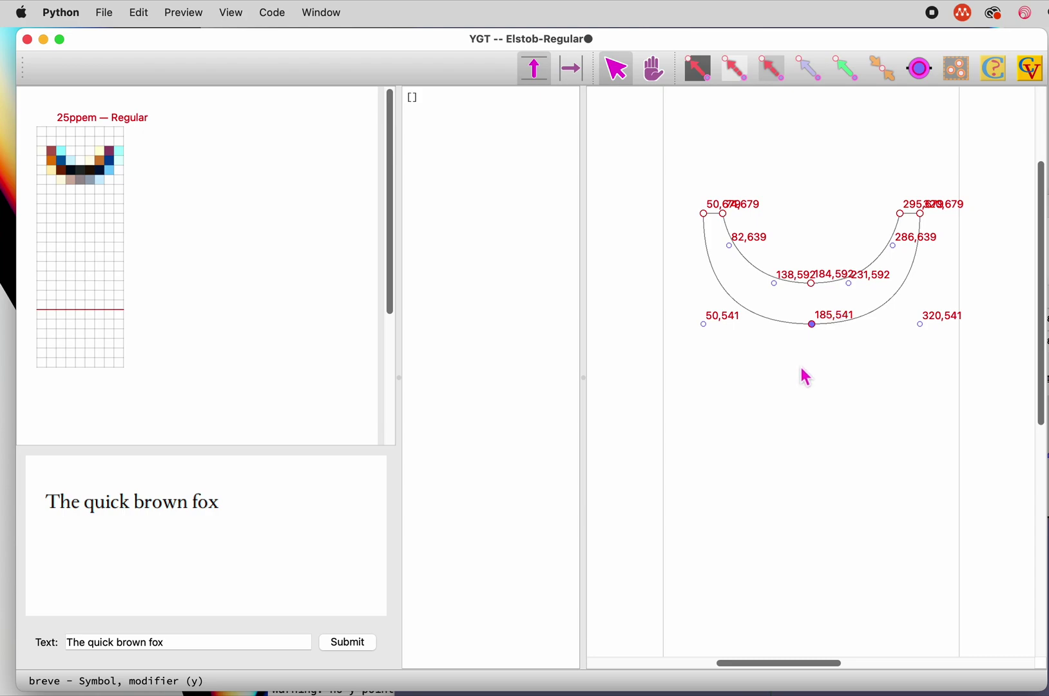
click(806, 377)
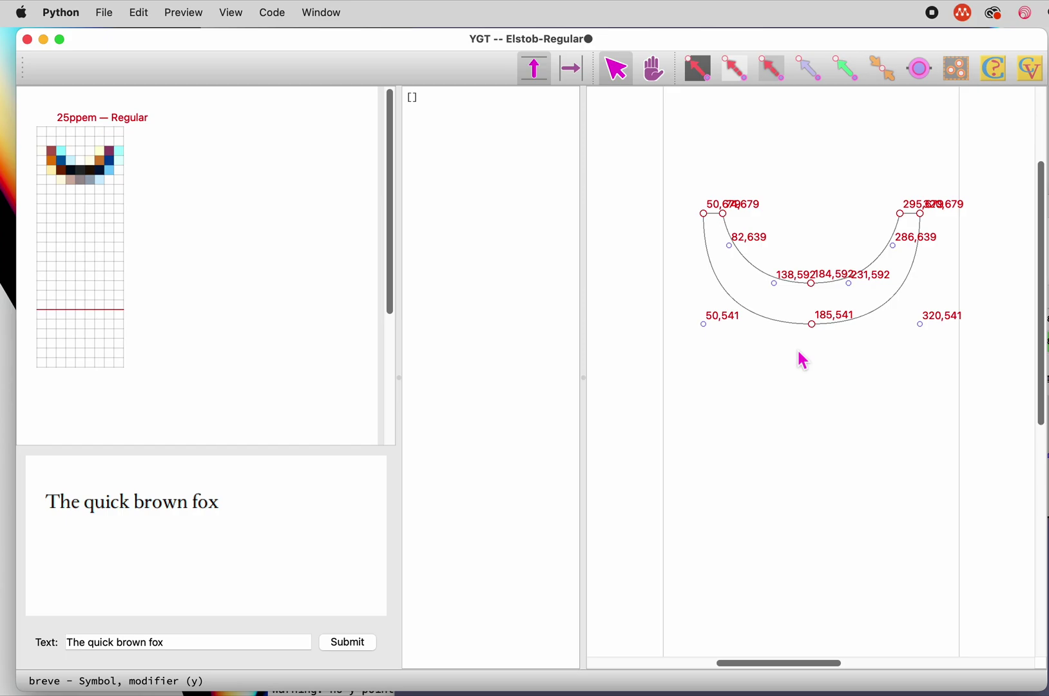
Return to the lowercase i glyph.
key(super+g)
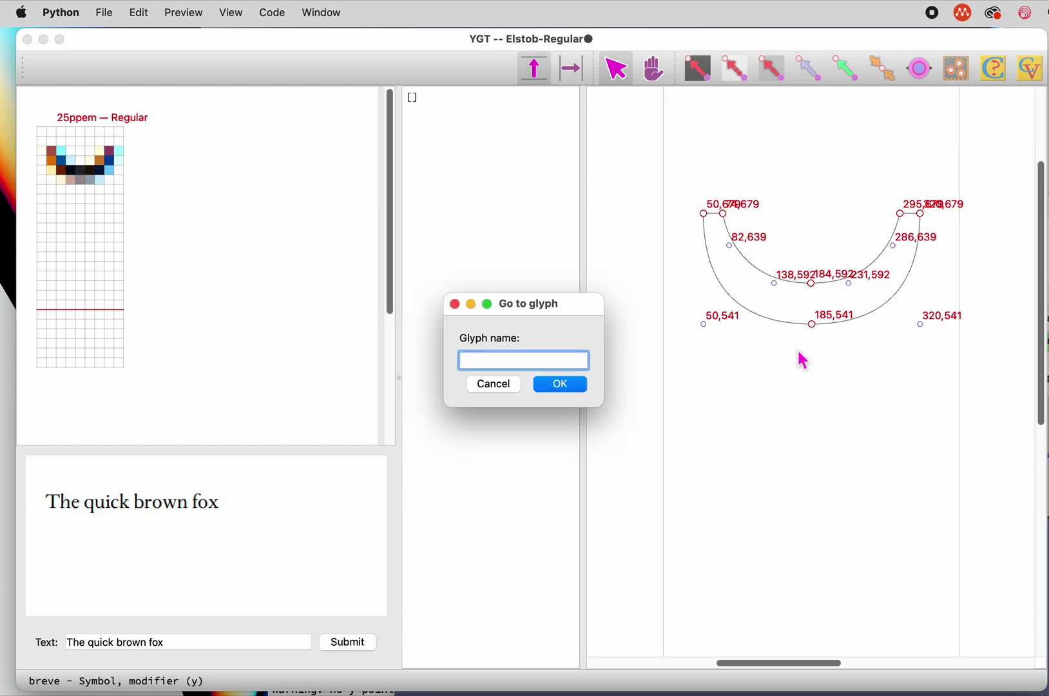
text(i)
key(Return)
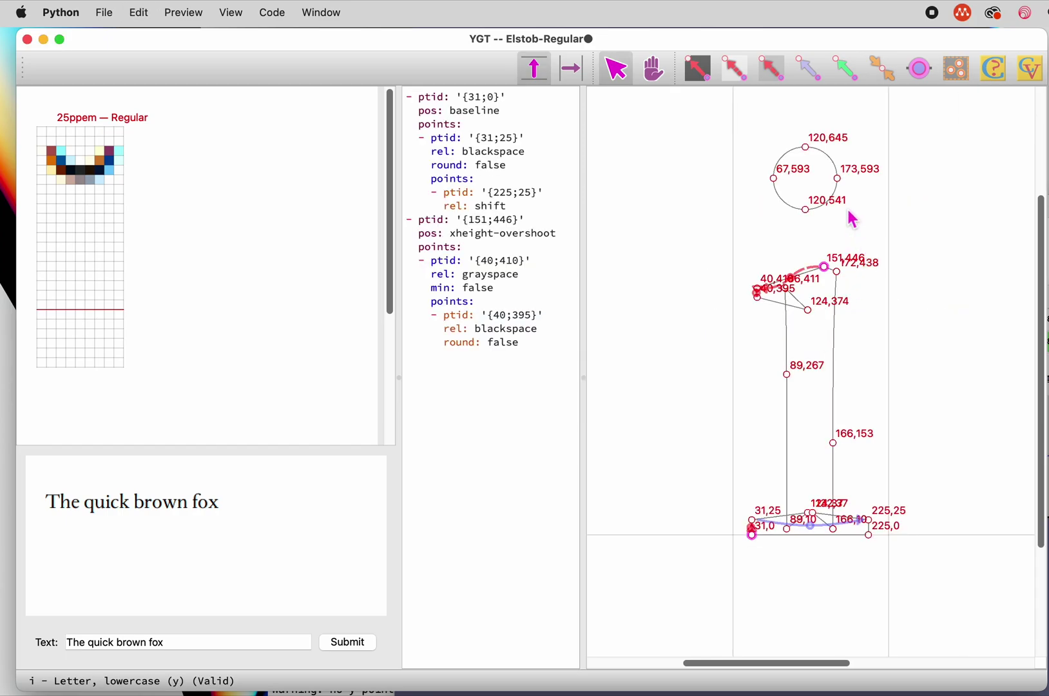
Create a dot-y-dist control value from the dot's top and bottom points.
drag(796, 123, 825, 233)
key(super+k)
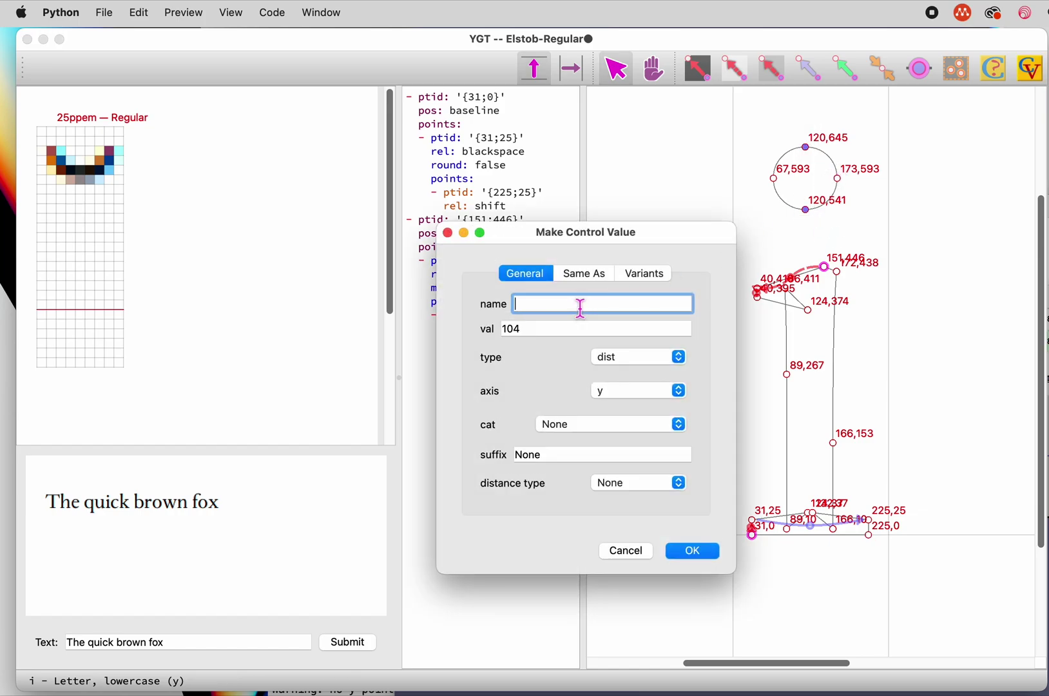
text(dot-y-dist)
key(Return)
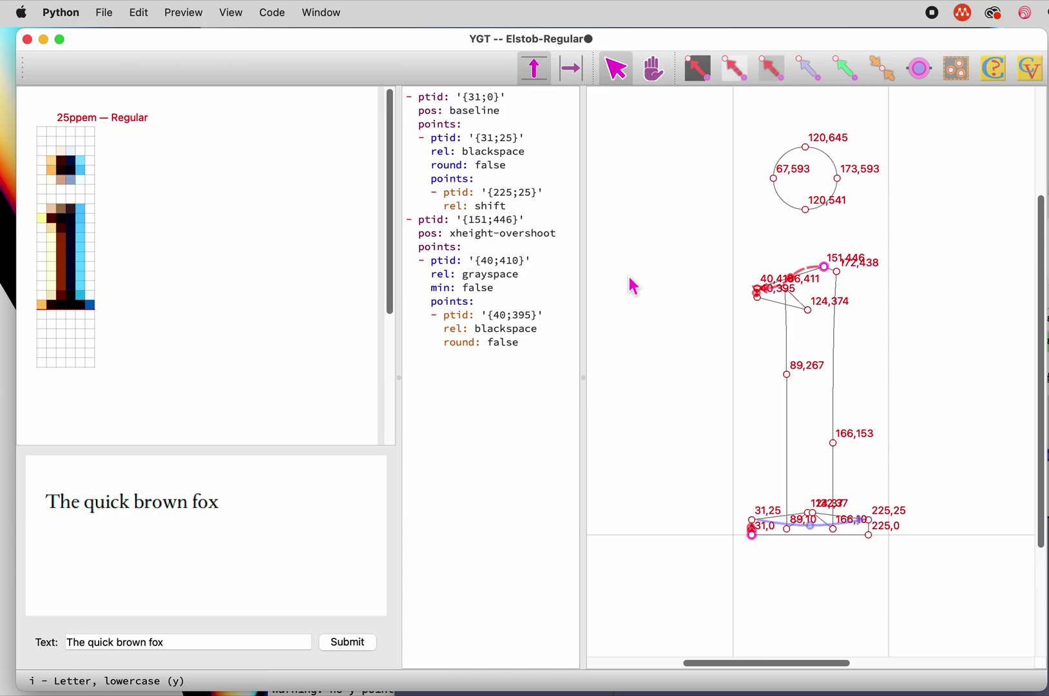
In the cvt editor's Masters tab, generate variant control values for every master.
click(331, 13)
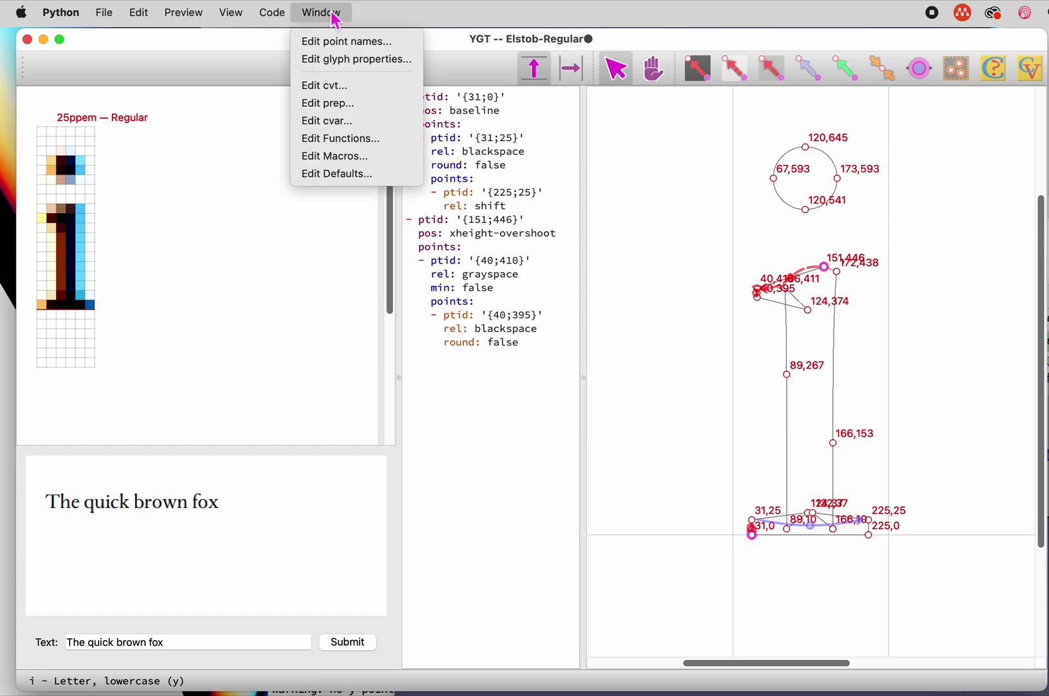
click(345, 85)
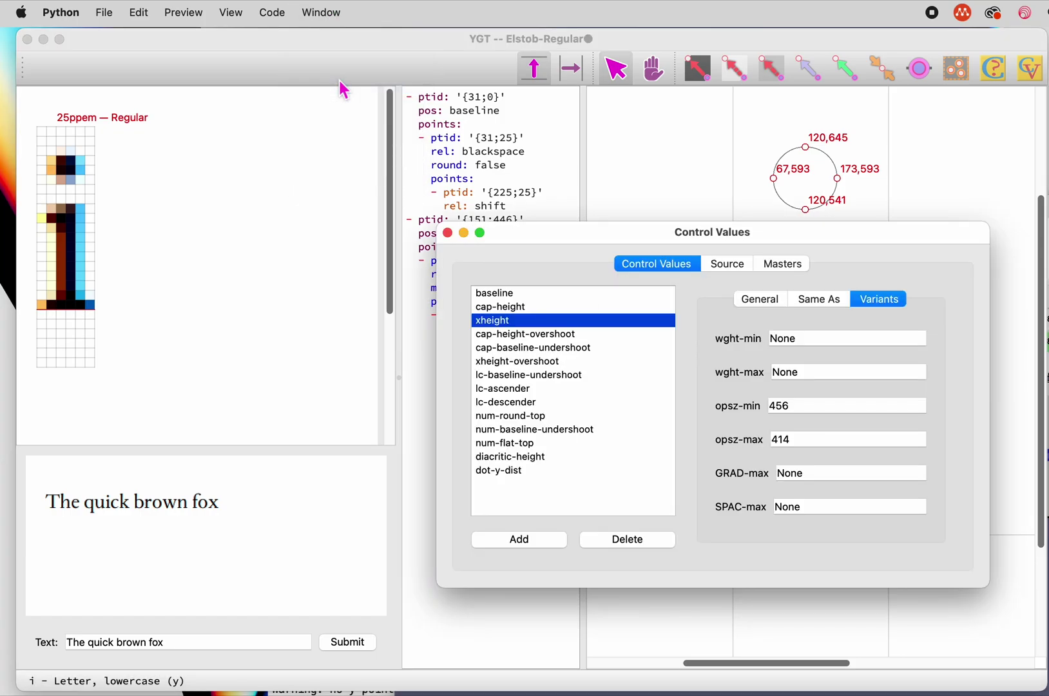
click(780, 273)
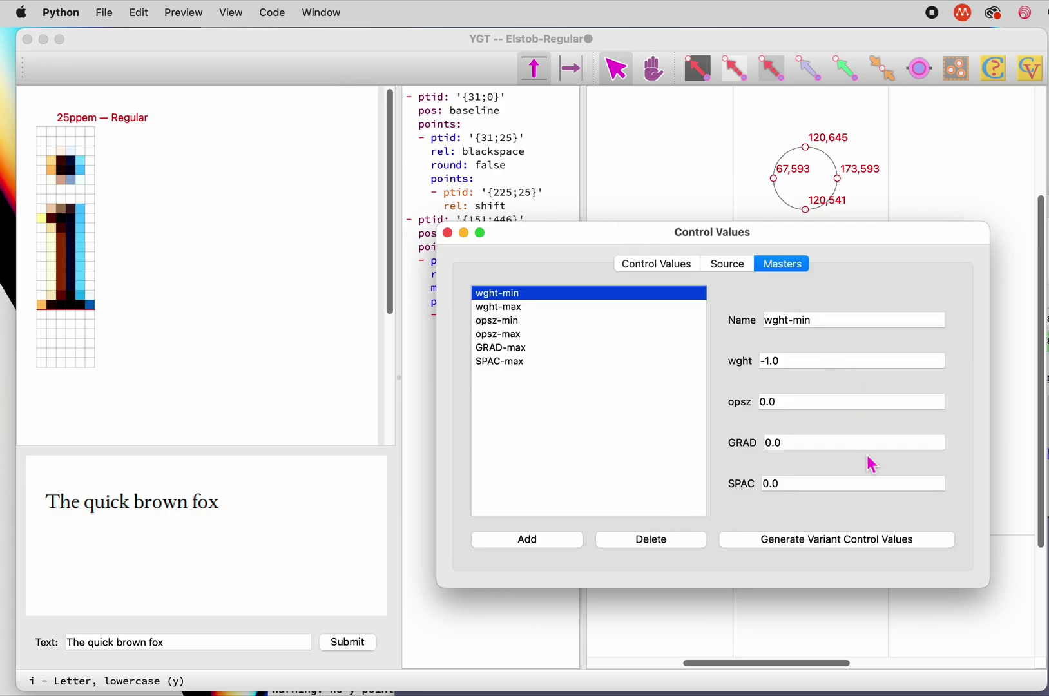
click(857, 546)
Check the diacritic-height and dot-y-dist variant values, then close the Control Values dialog.
click(650, 269)
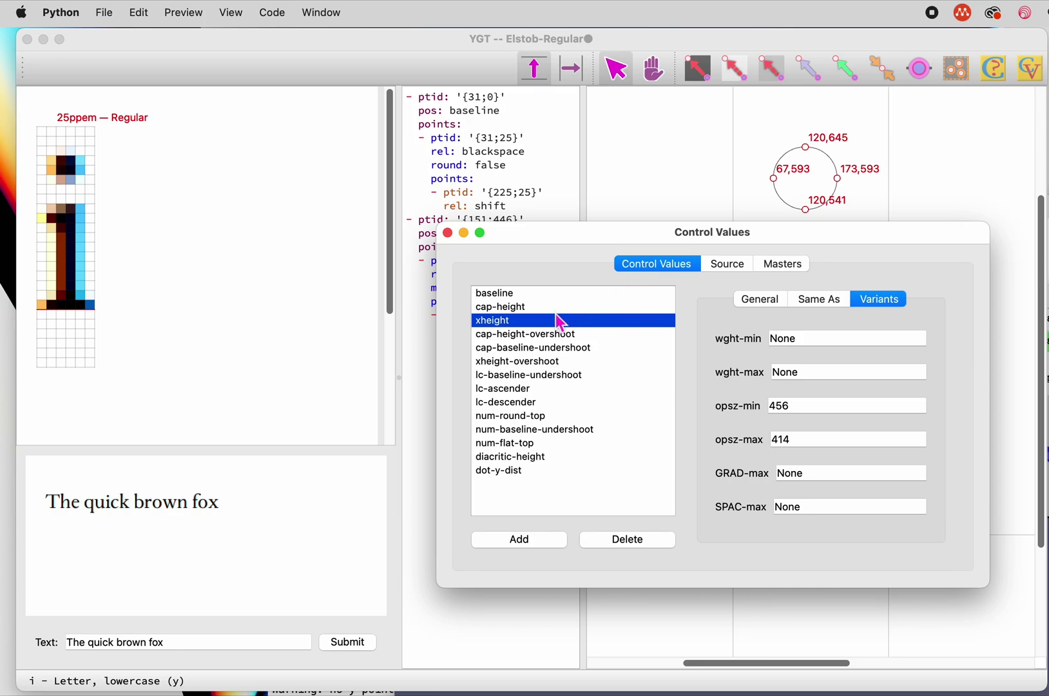
click(534, 457)
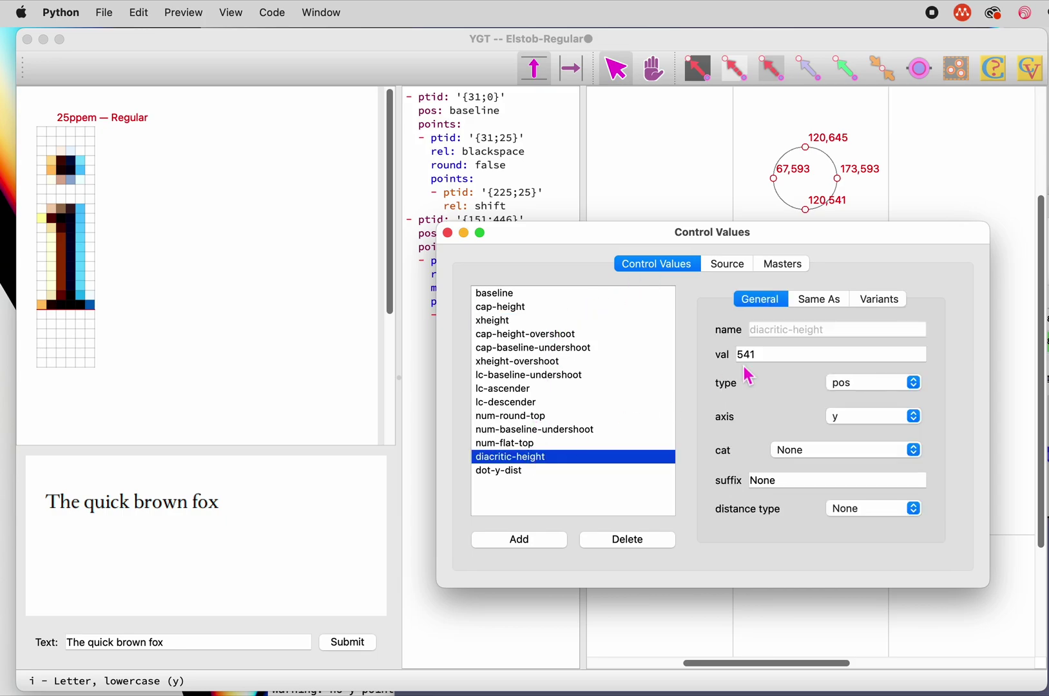
click(878, 301)
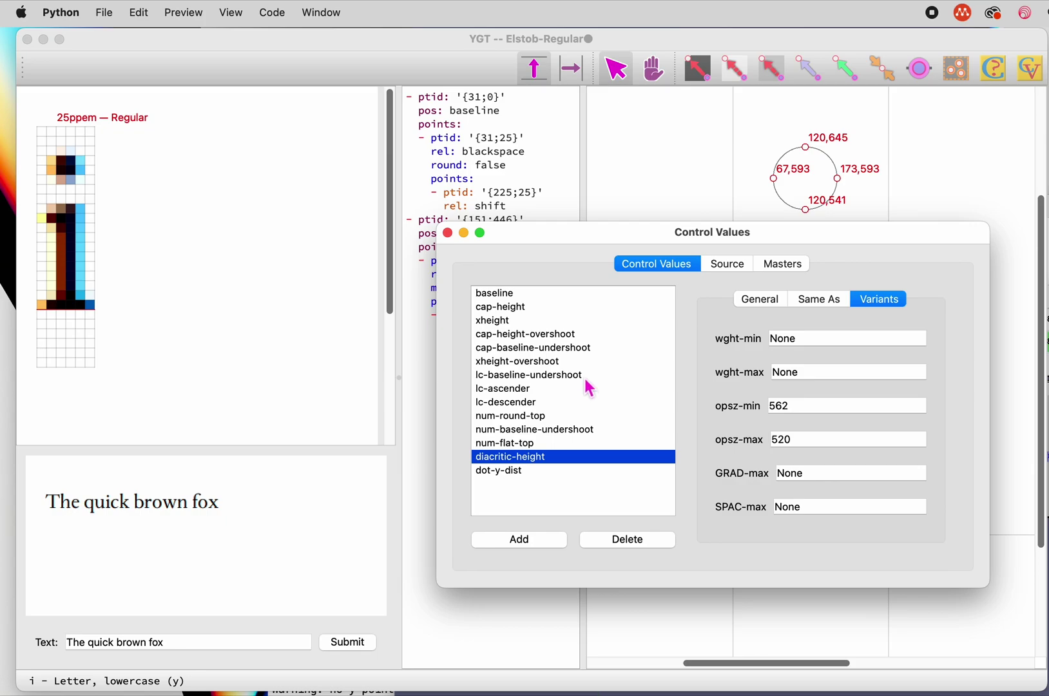
click(532, 472)
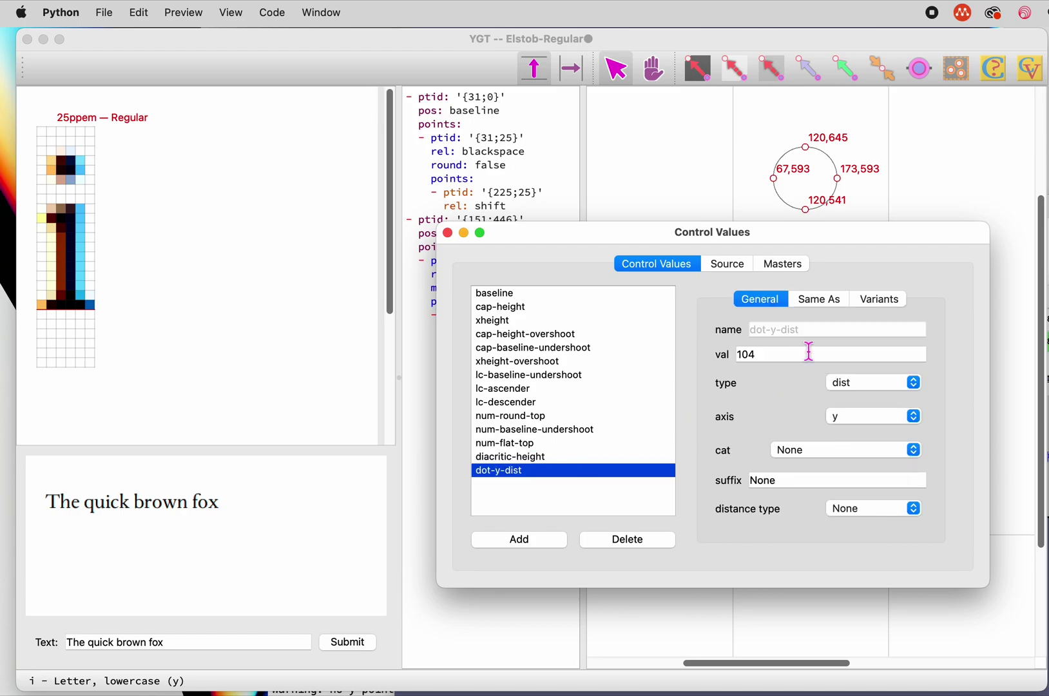
click(879, 300)
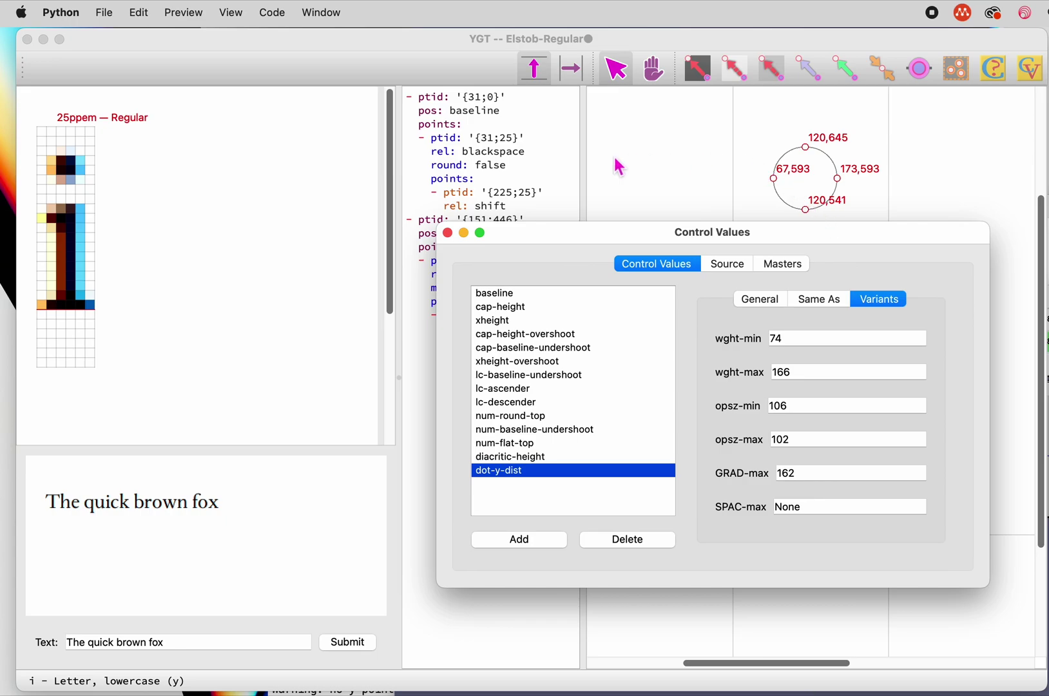
click(667, 161)
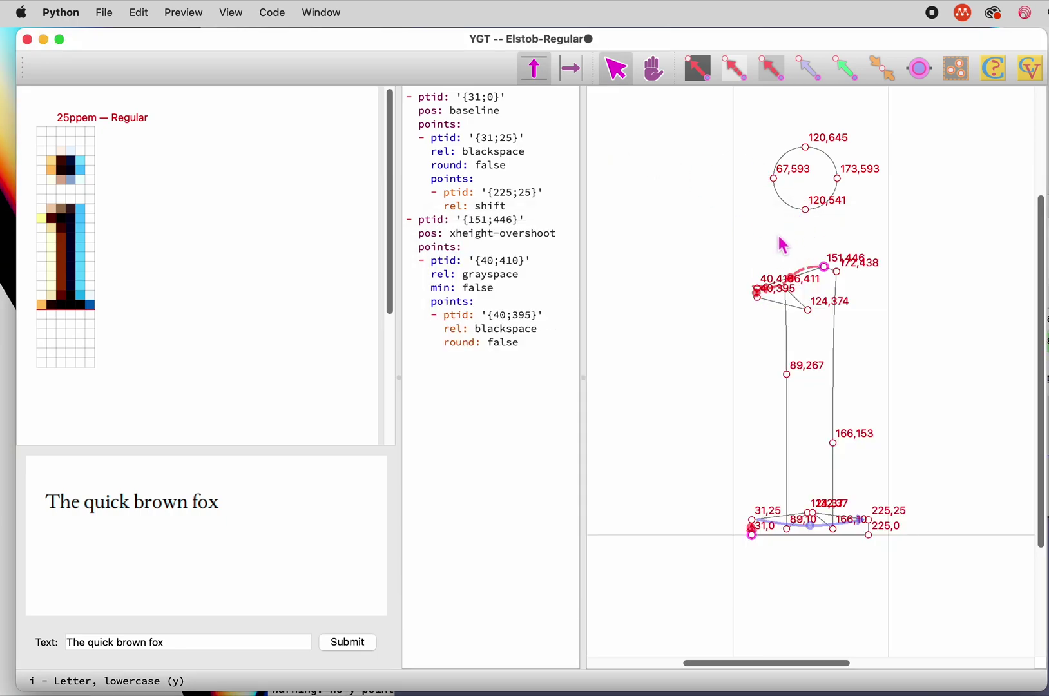
Anchor the dot's 120,541 at diacritic-height and link 120,645 to it via dot-y-dist blackspace.
click(806, 209)
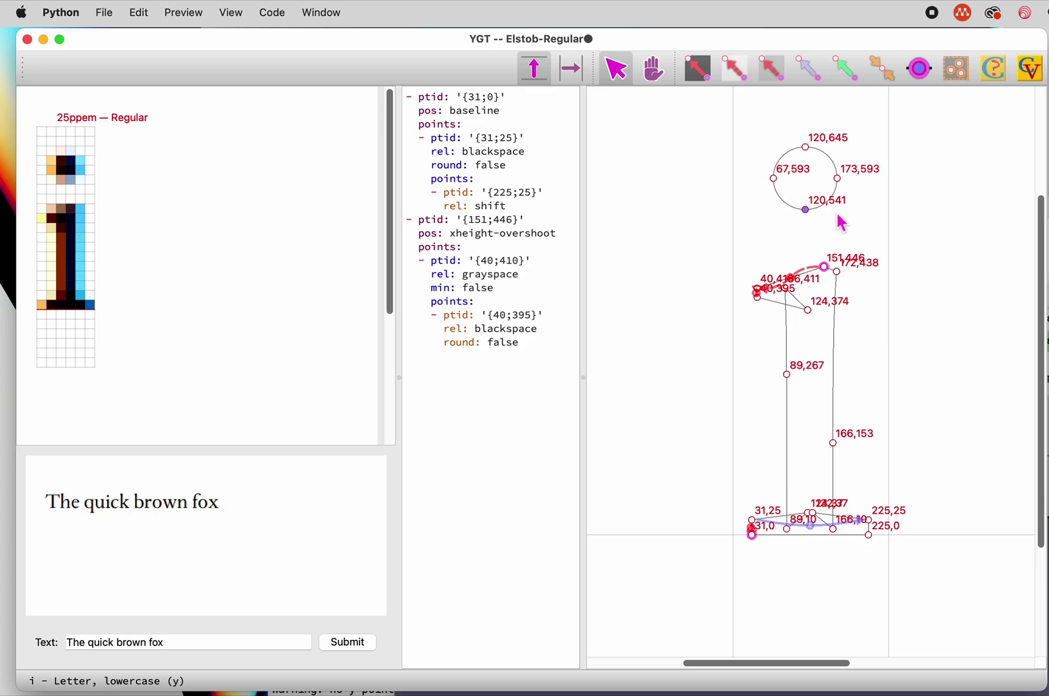
click(924, 71)
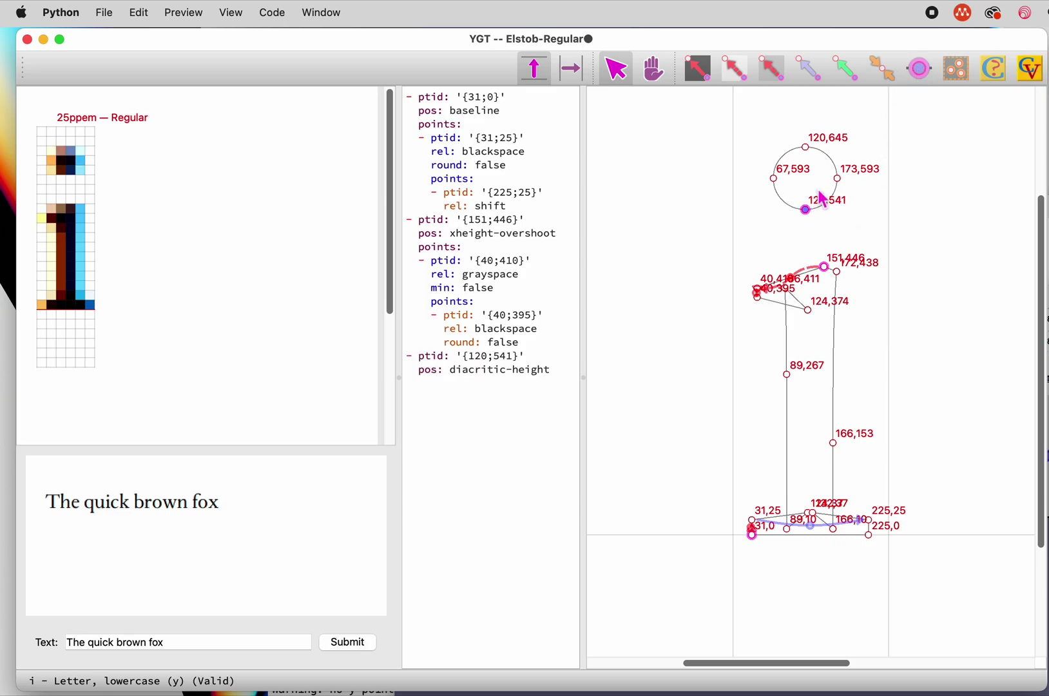
drag(789, 127, 822, 226)
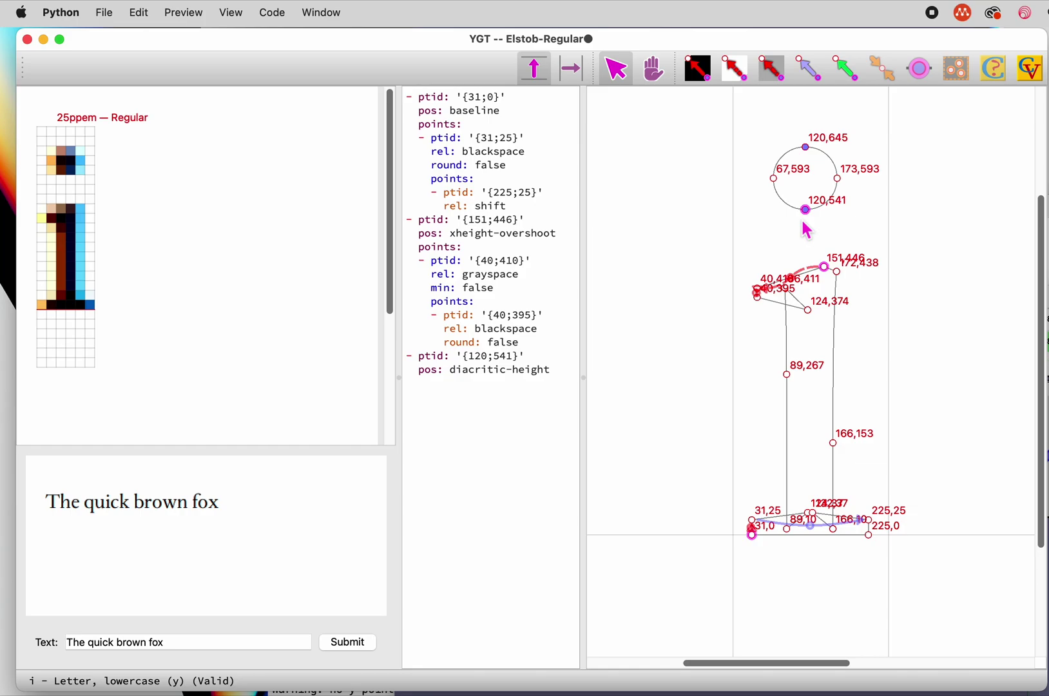
click(709, 76)
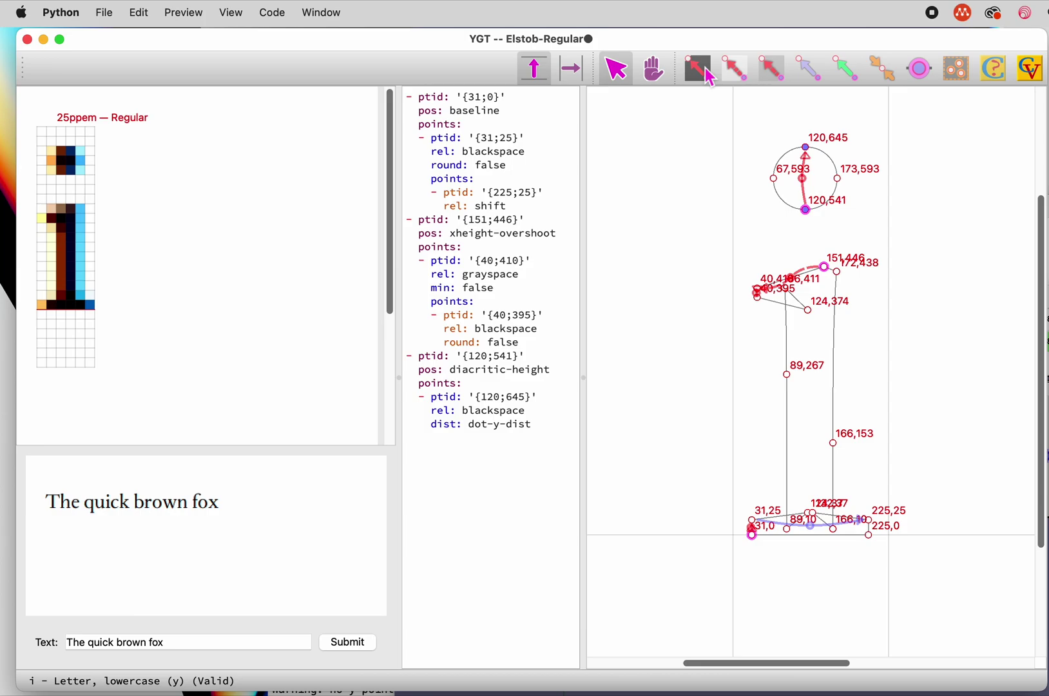
click(697, 266)
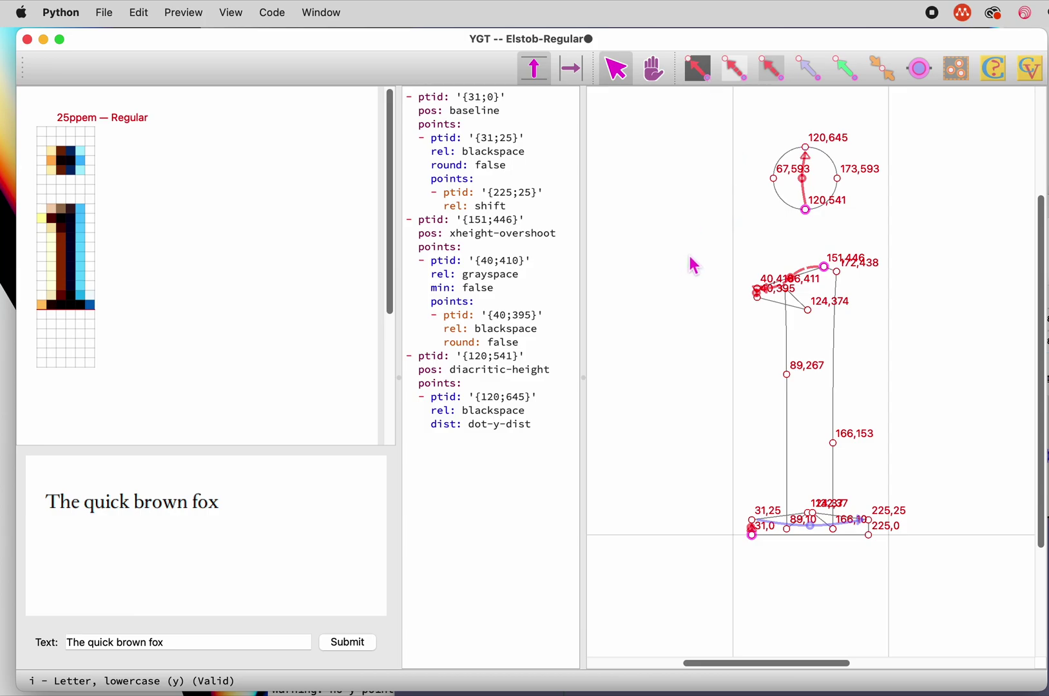